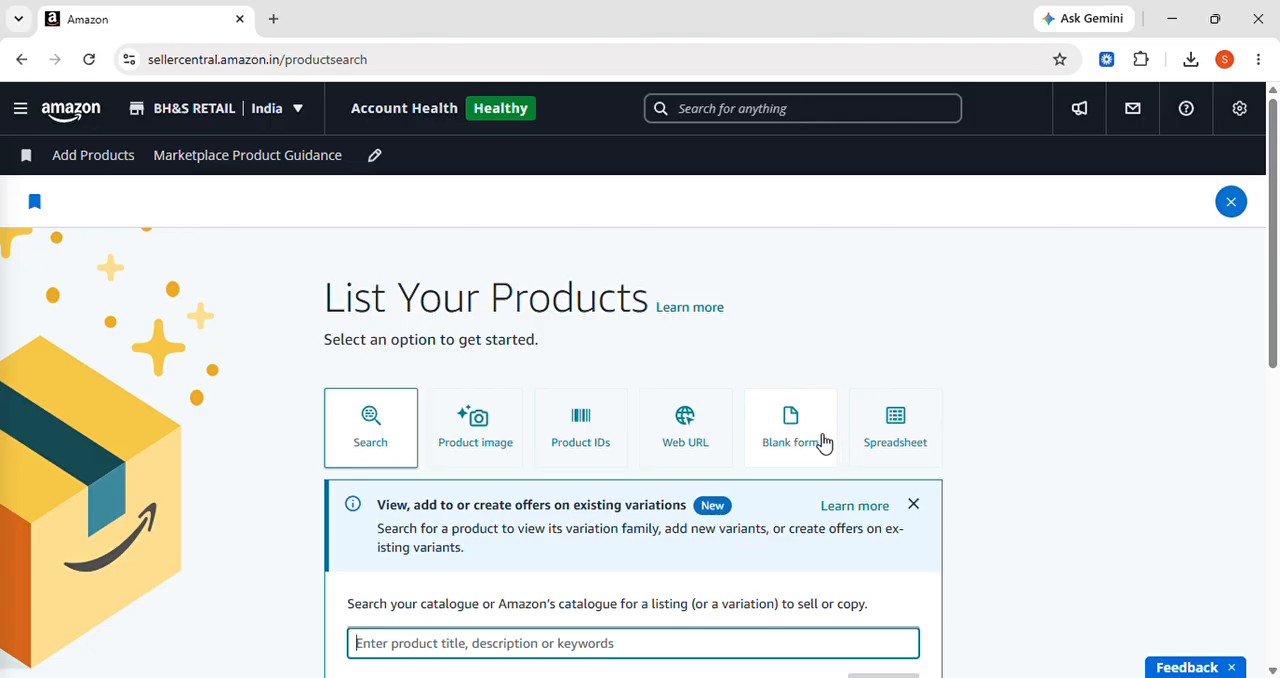
Choose the spreadsheet listing option and open the blank product spreadsheet download for products not currently in Amazon's catalogue
left_click(787, 430)
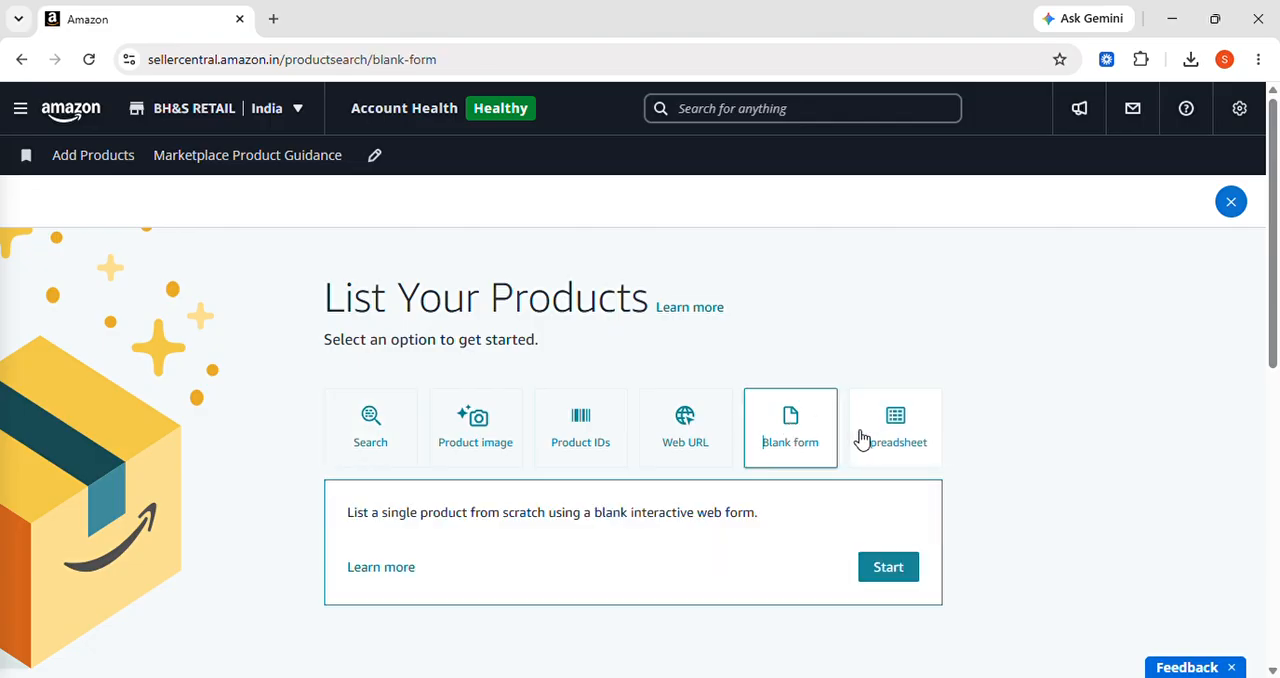
left_click(898, 435)
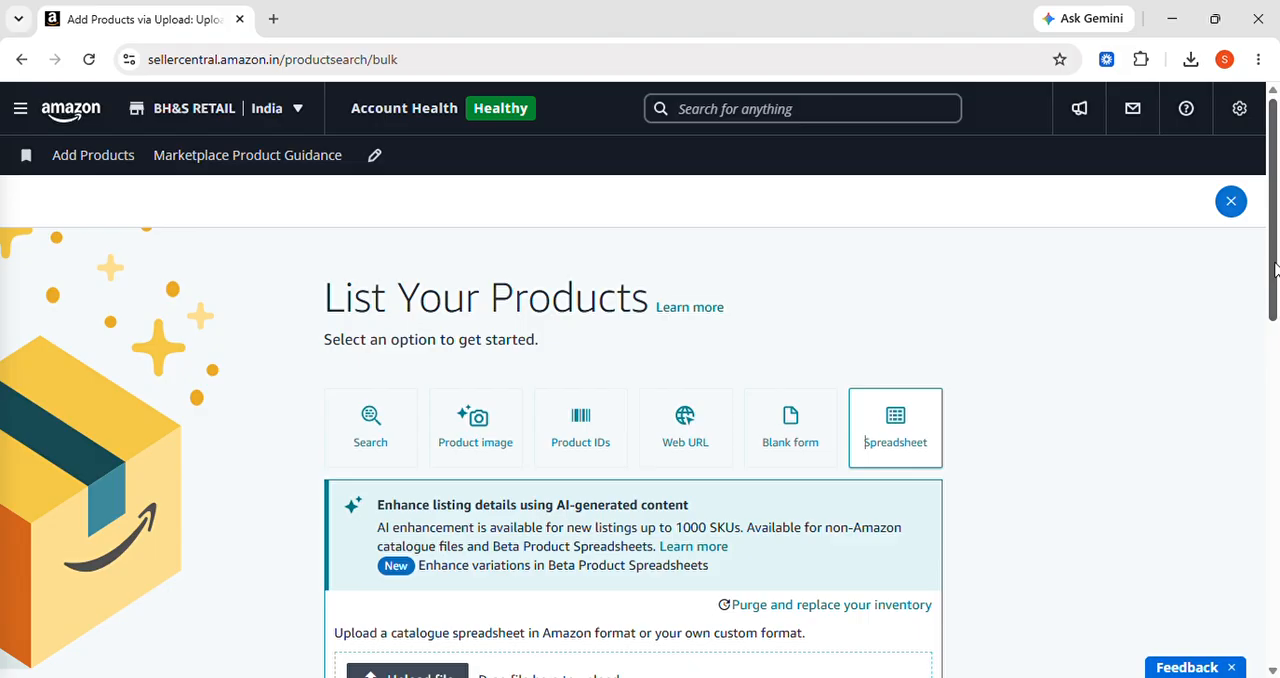
left_click_drag(1275, 268, 1275, 350)
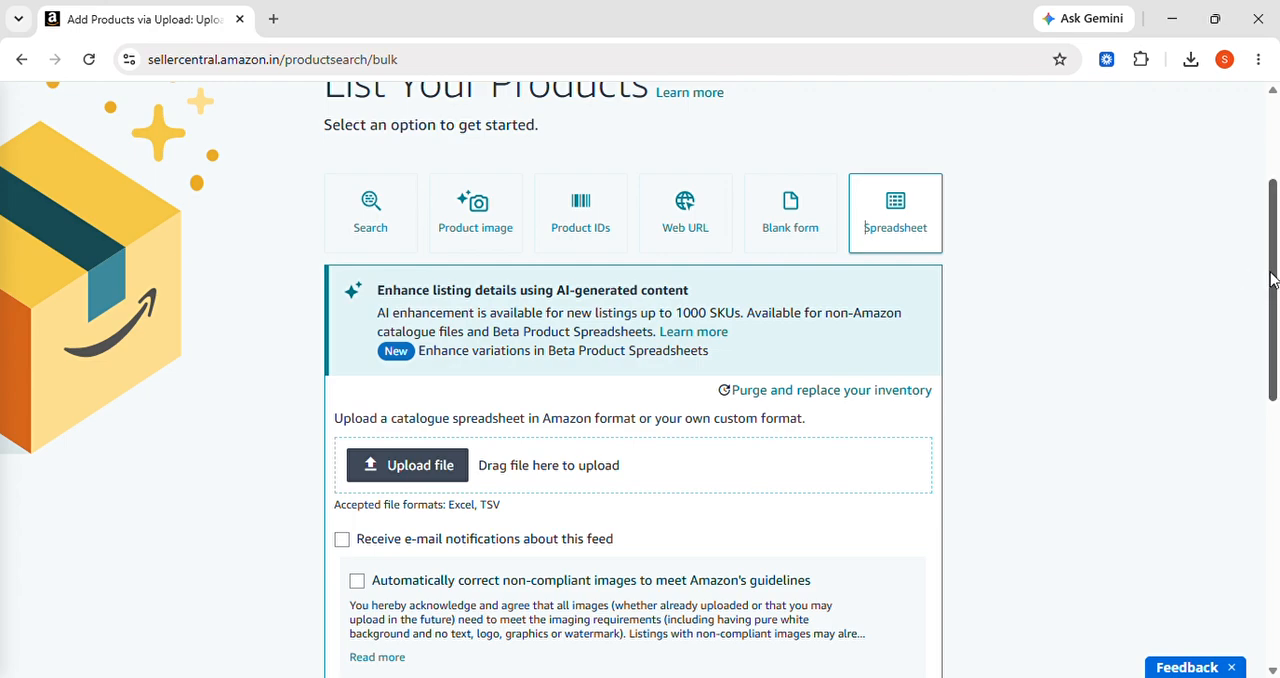
left_click_drag(1271, 280, 1267, 385)
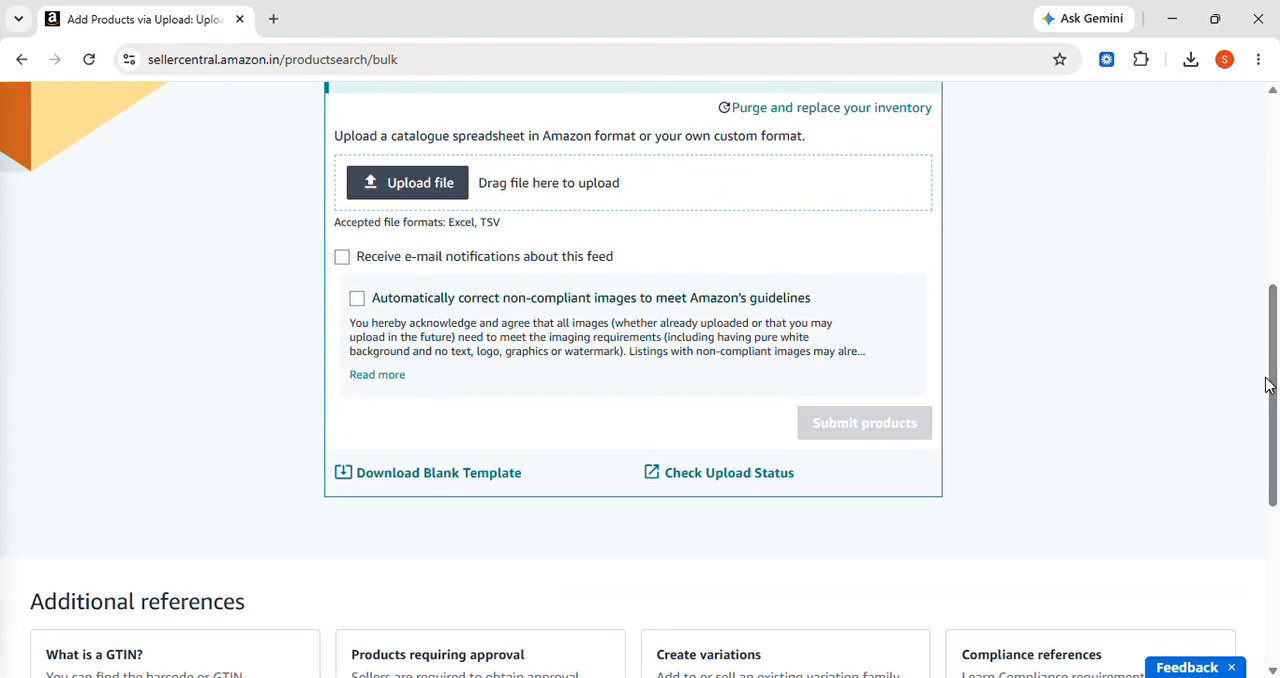
left_click(402, 475)
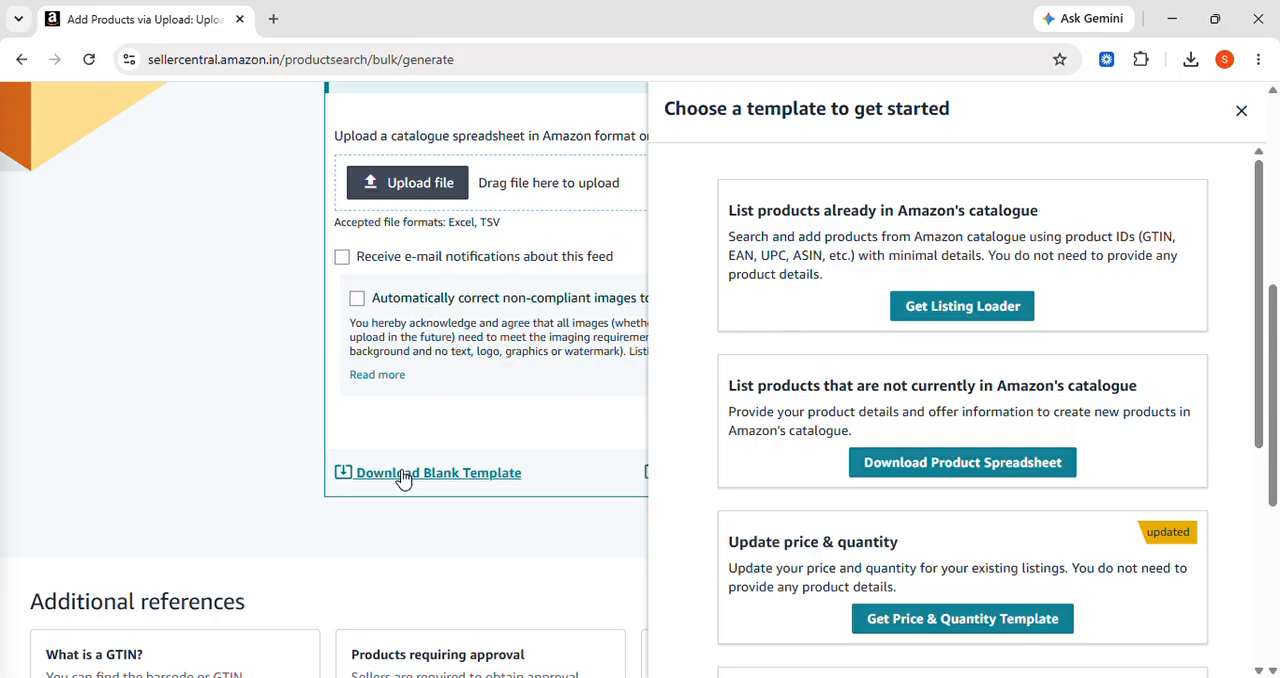
left_click(940, 464)
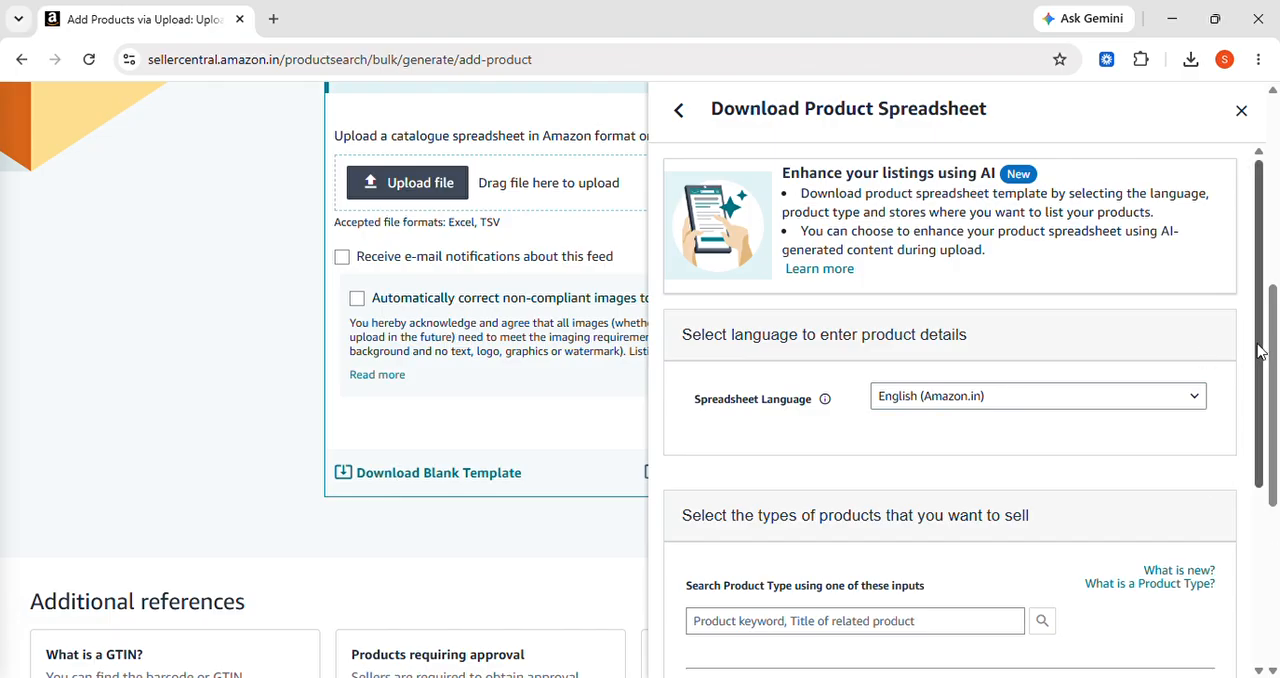
Search the product types for "tote bag"
left_click_drag(1260, 350, 1260, 510)
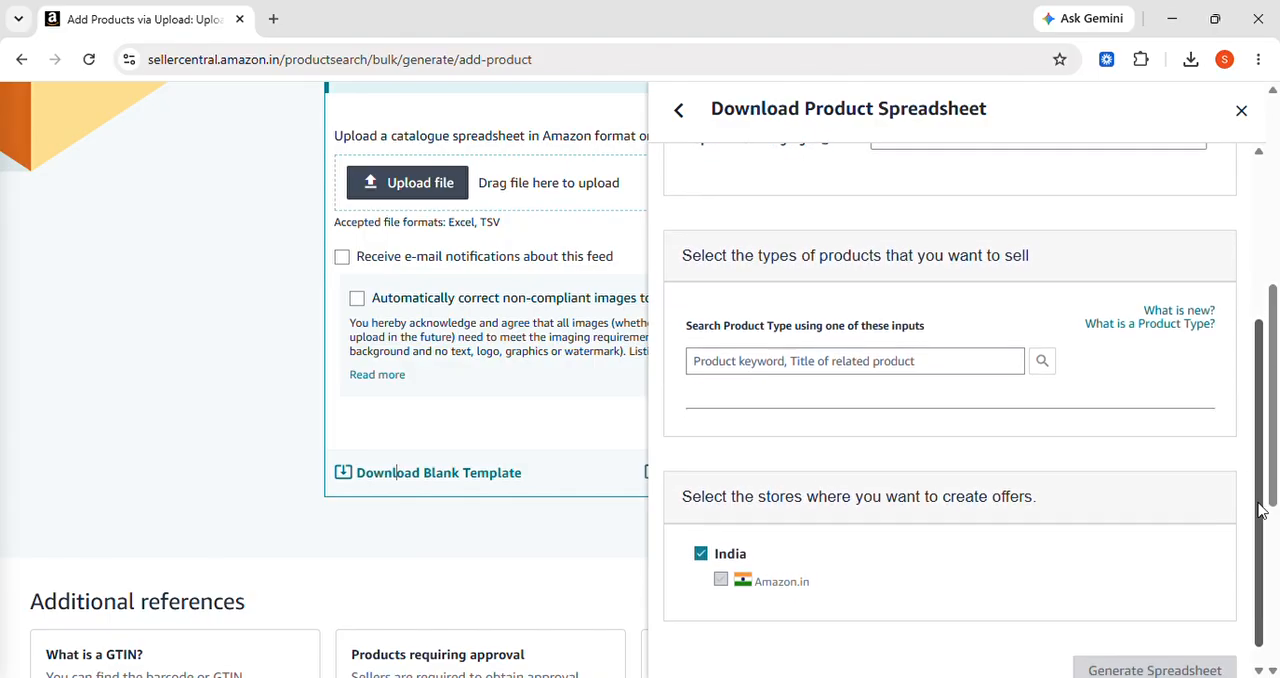
left_click(958, 372)
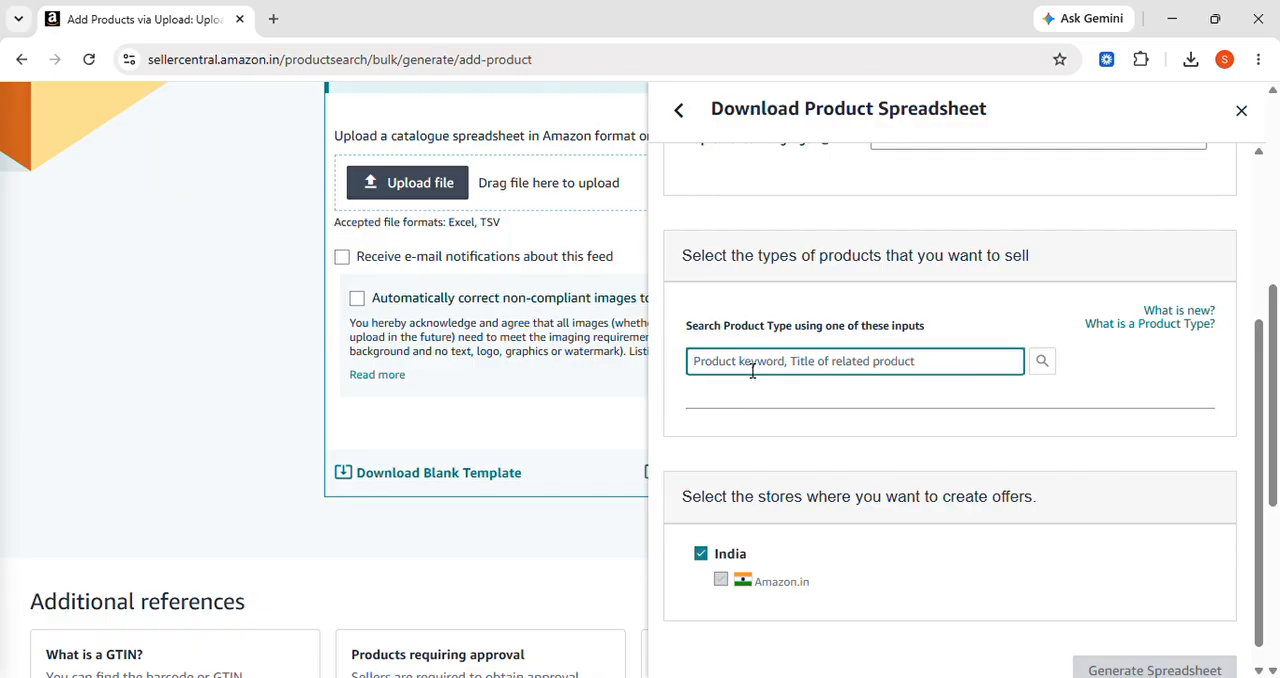
type("to")
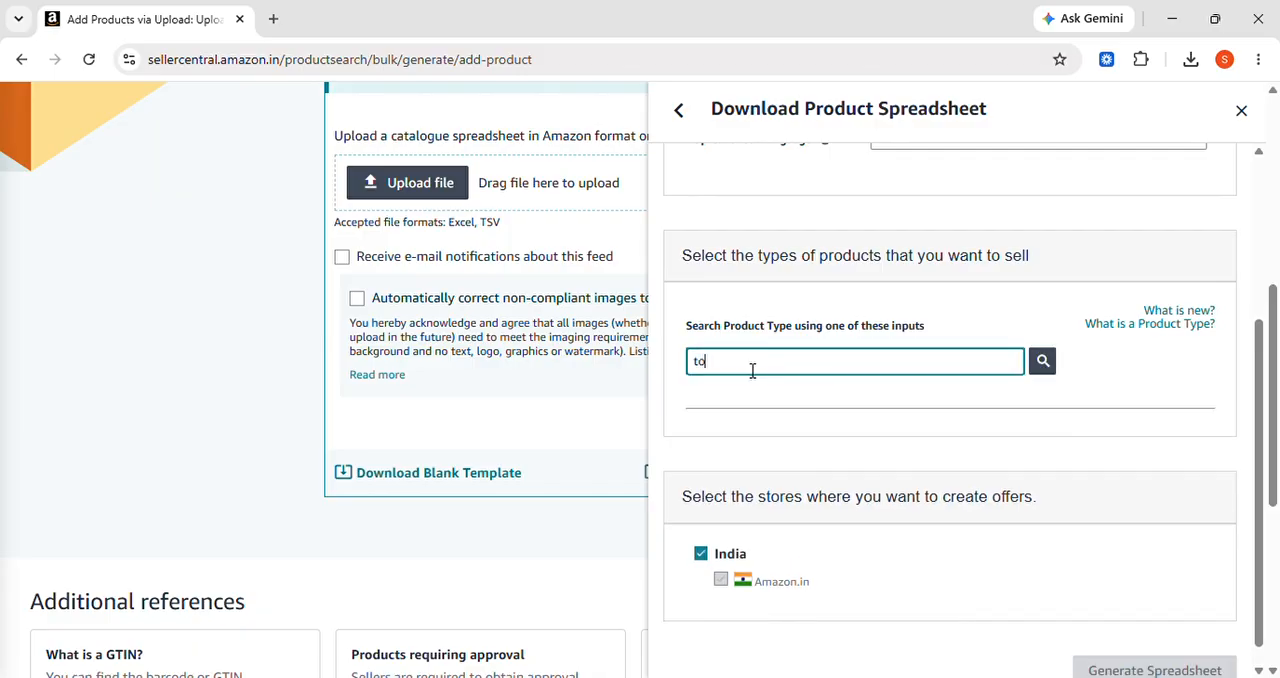
type("te bag")
left_click(1042, 366)
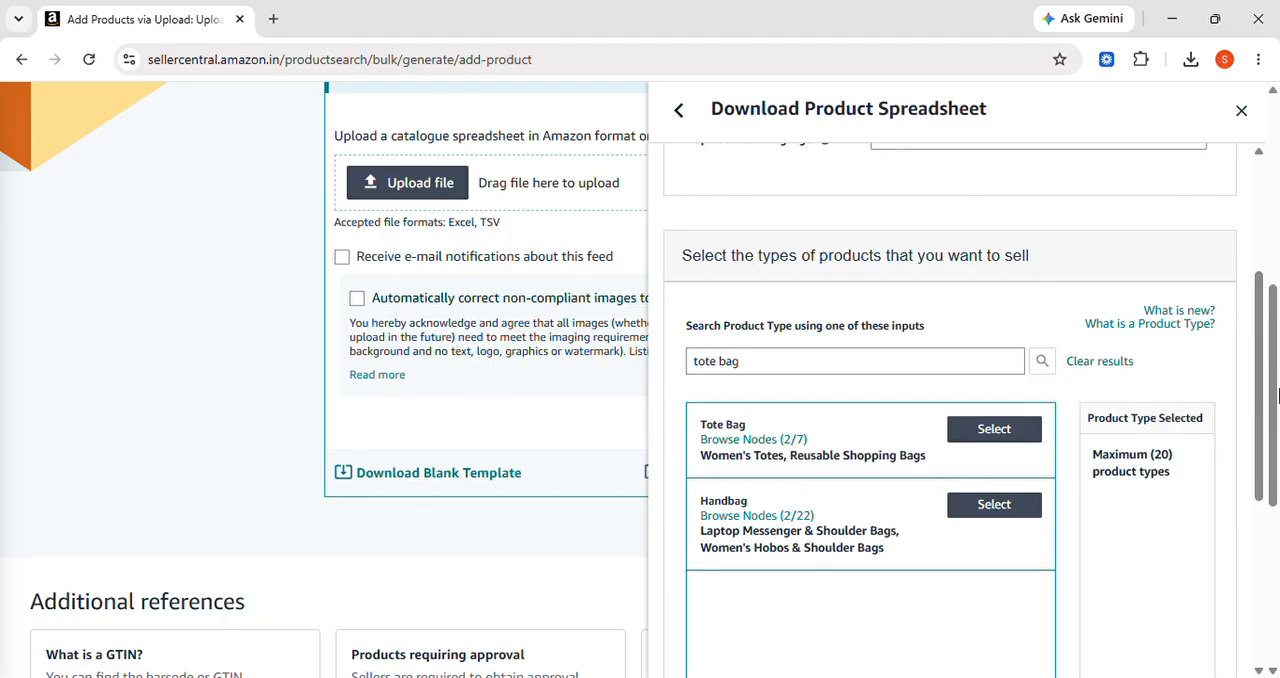
Select the Tote Bag product type and generate its spreadsheet template
left_click_drag(1260, 364, 1277, 433)
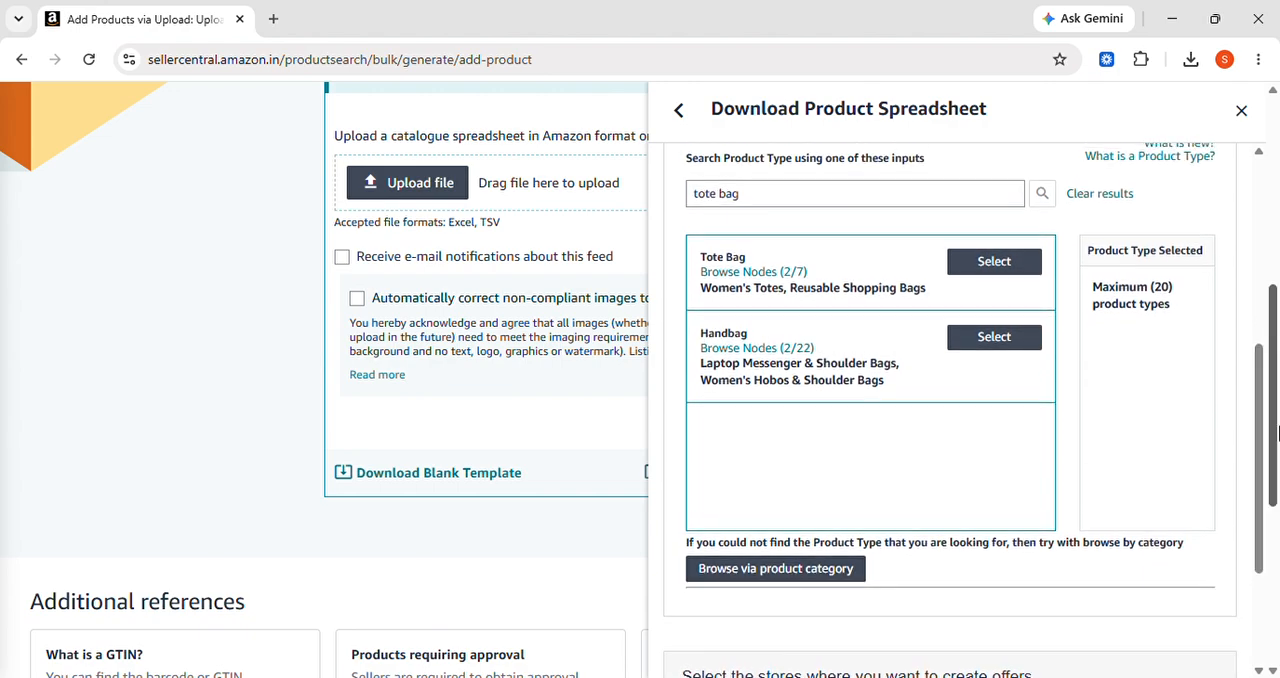
left_click(1009, 275)
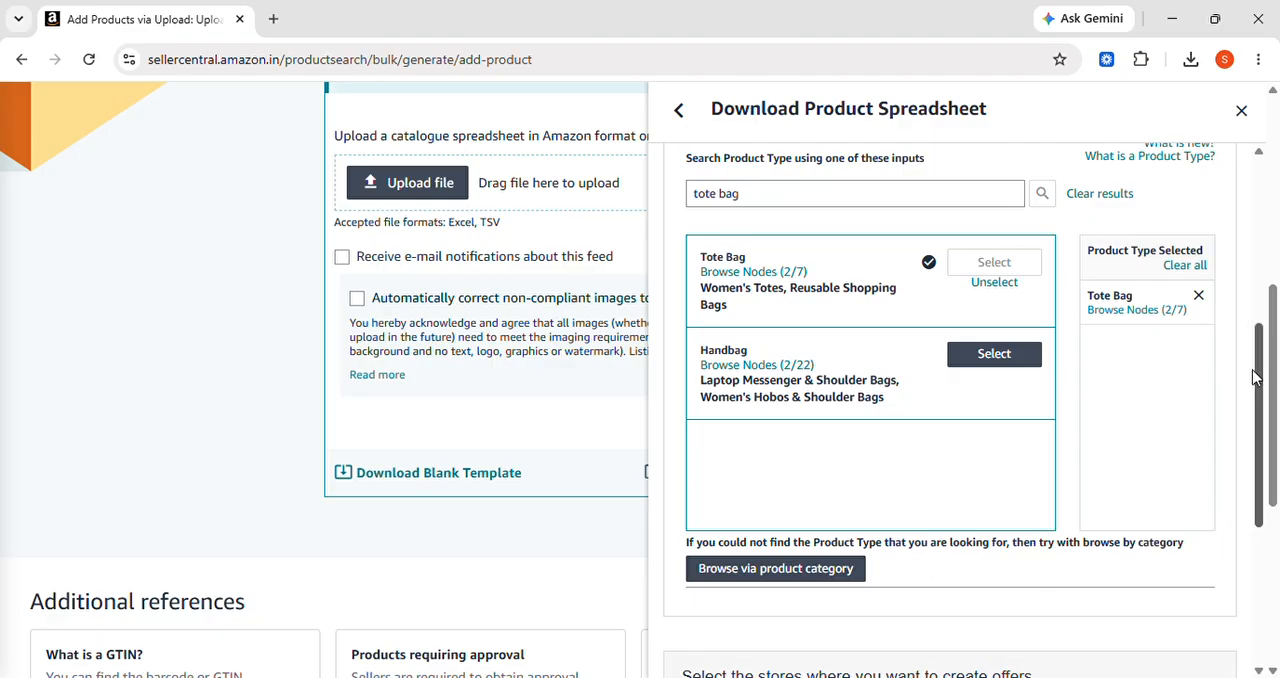
left_click_drag(1256, 376, 1273, 512)
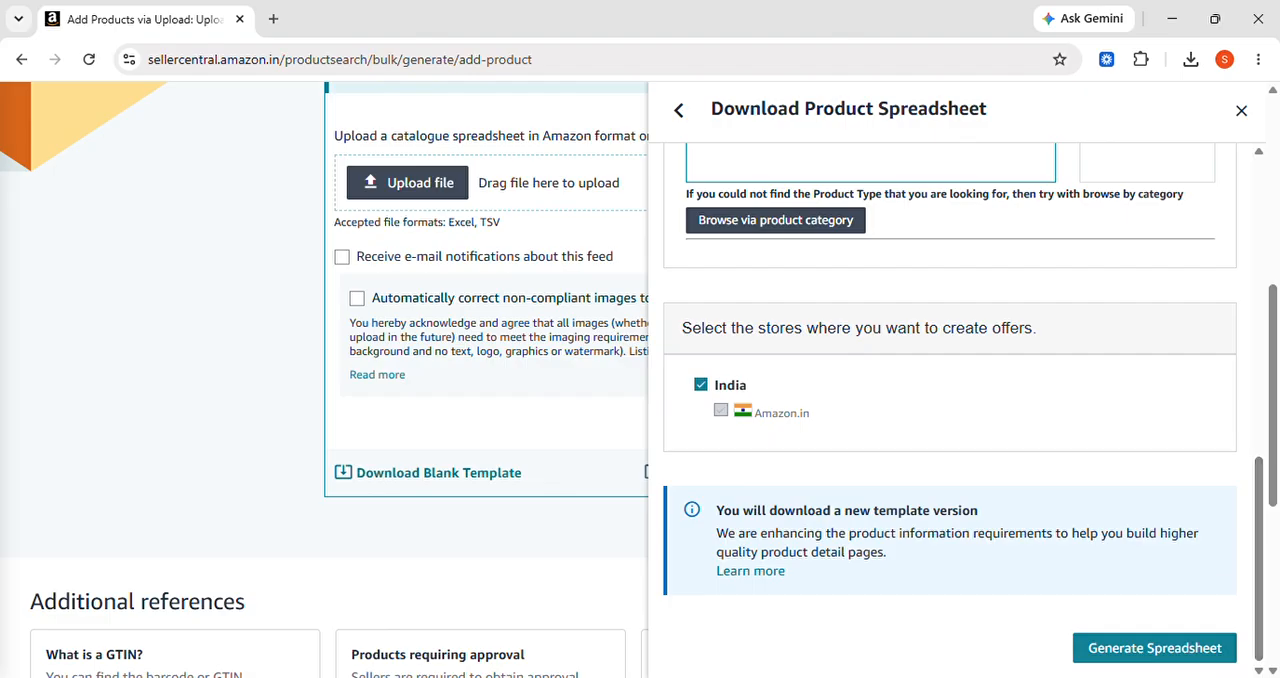
left_click(1176, 652)
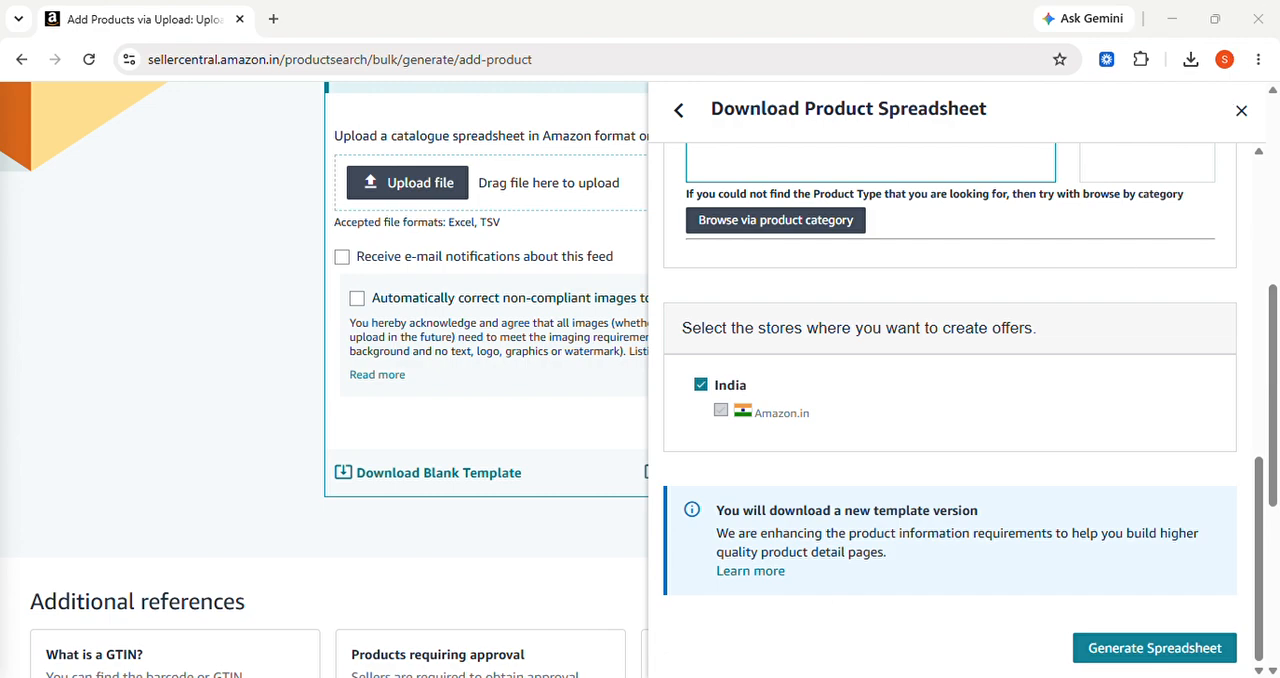
Open ChatGPT in a new browser tab
left_click(281, 31)
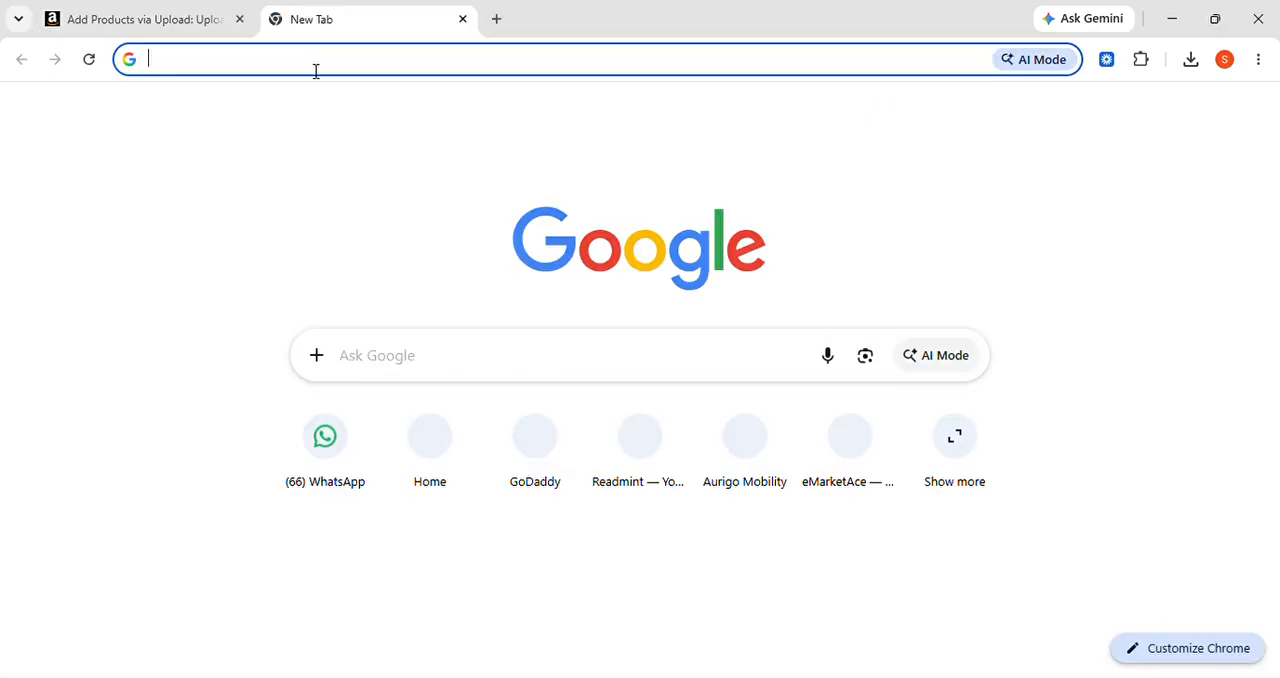
left_click(315, 71)
type("ch")
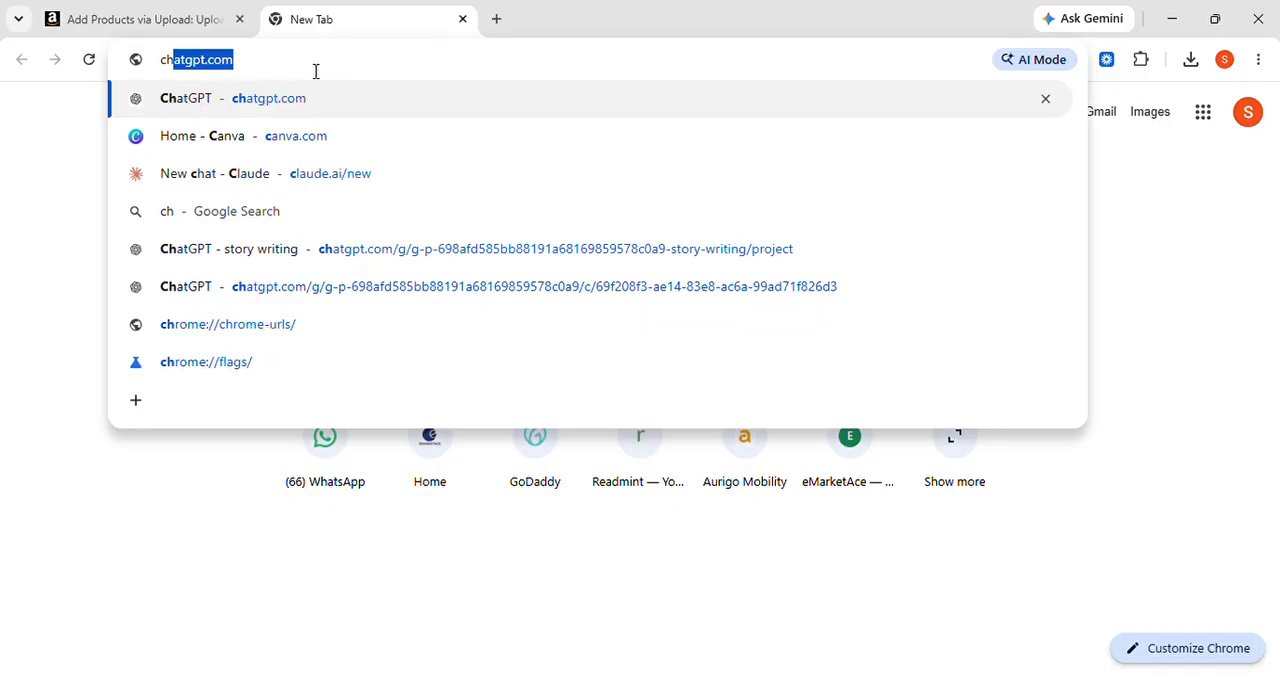
type("at")
key("Return")
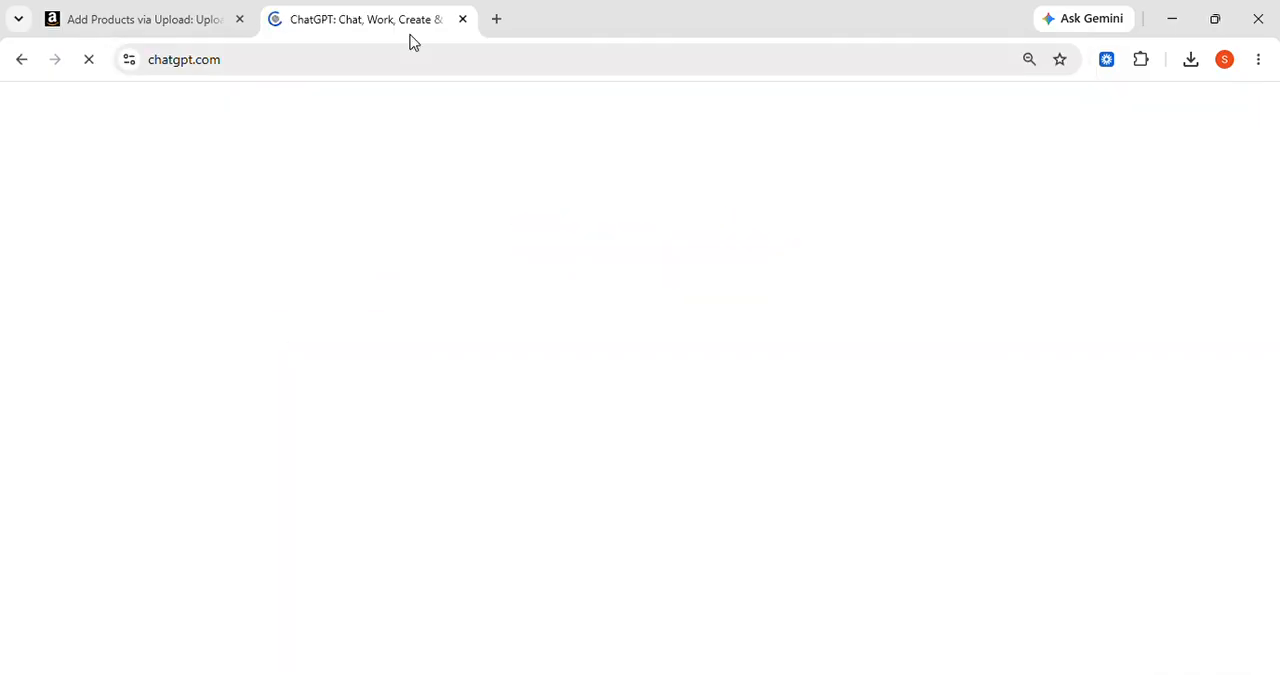
Open Claude in another new browser tab
left_click(498, 20)
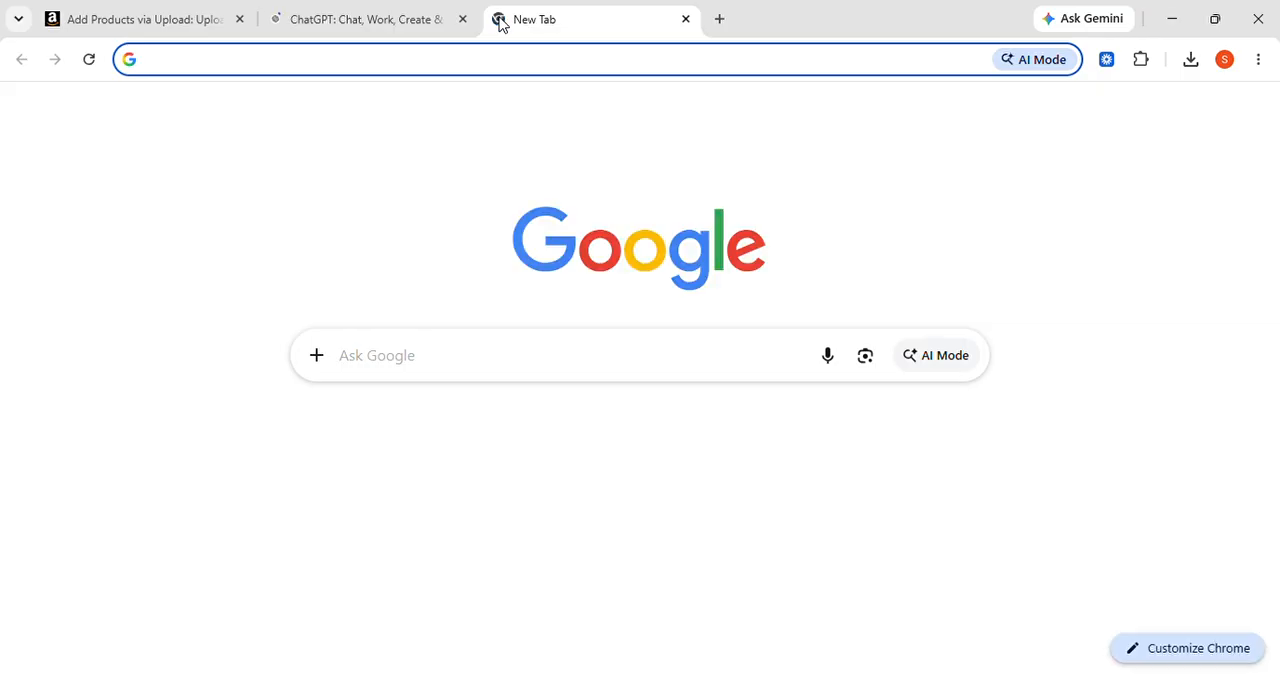
left_click(502, 61)
type("c")
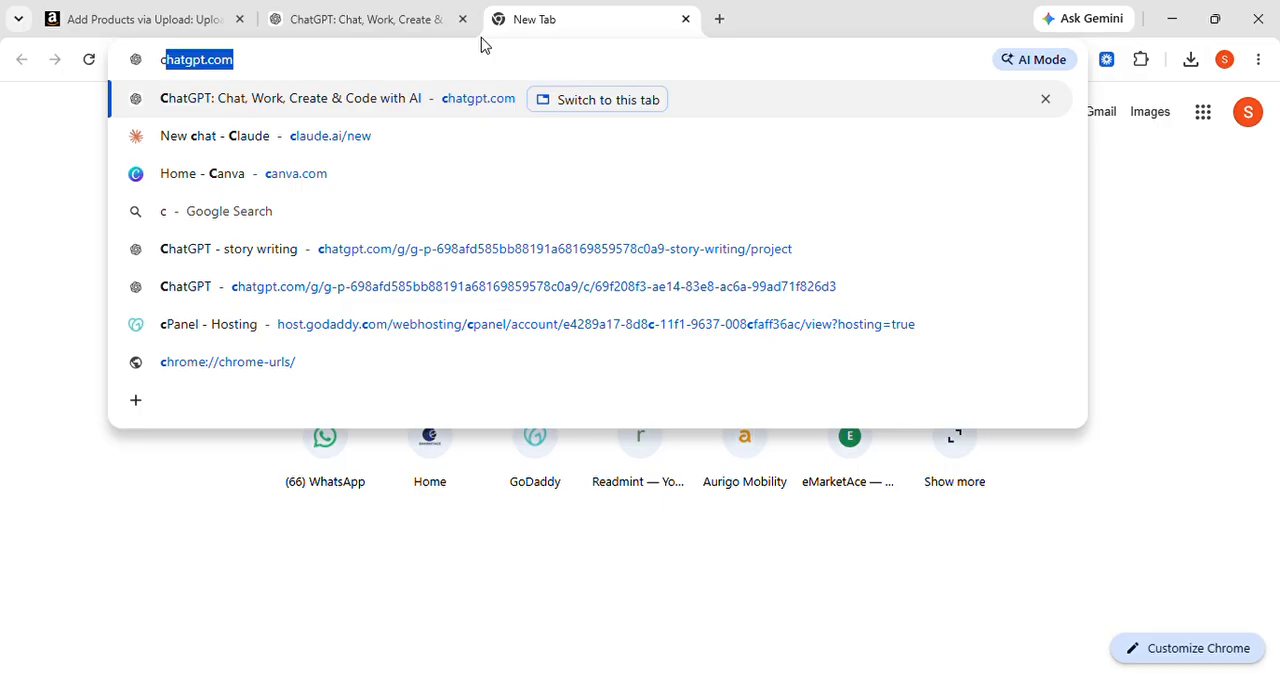
type("l")
key("Return")
Switch to ChatGPT and begin the message with "share prompt for claude AI"
left_click(417, 15)
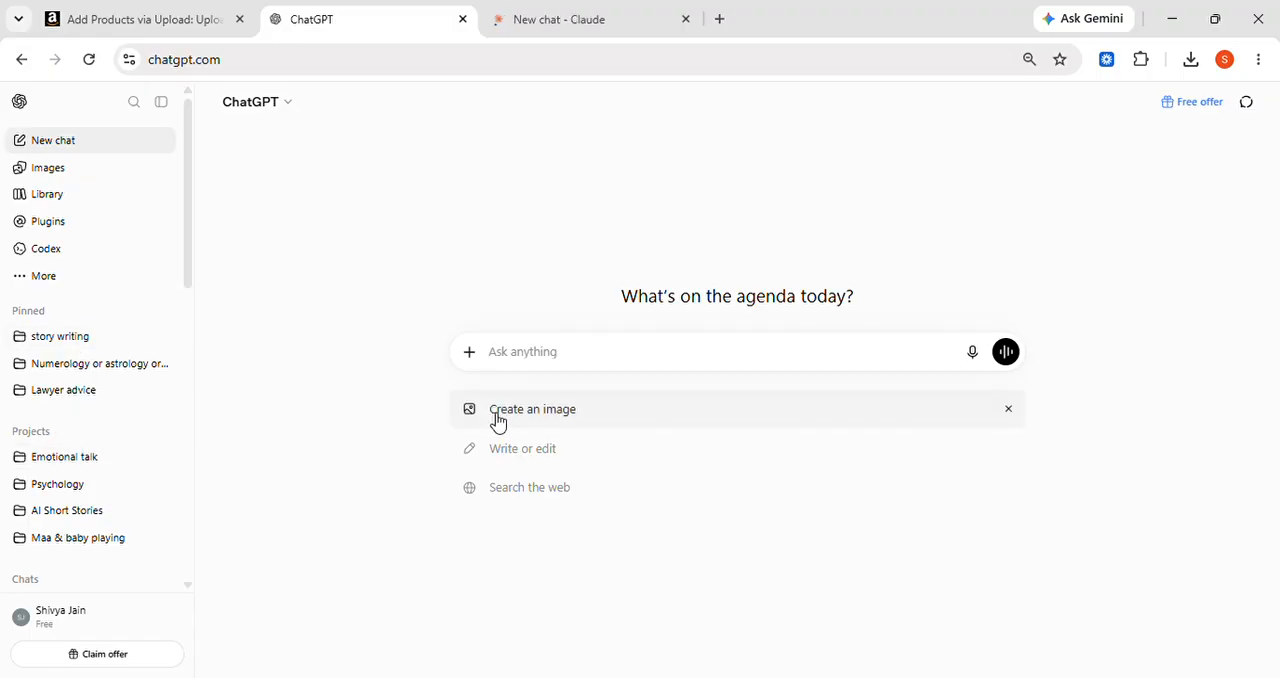
type("s")
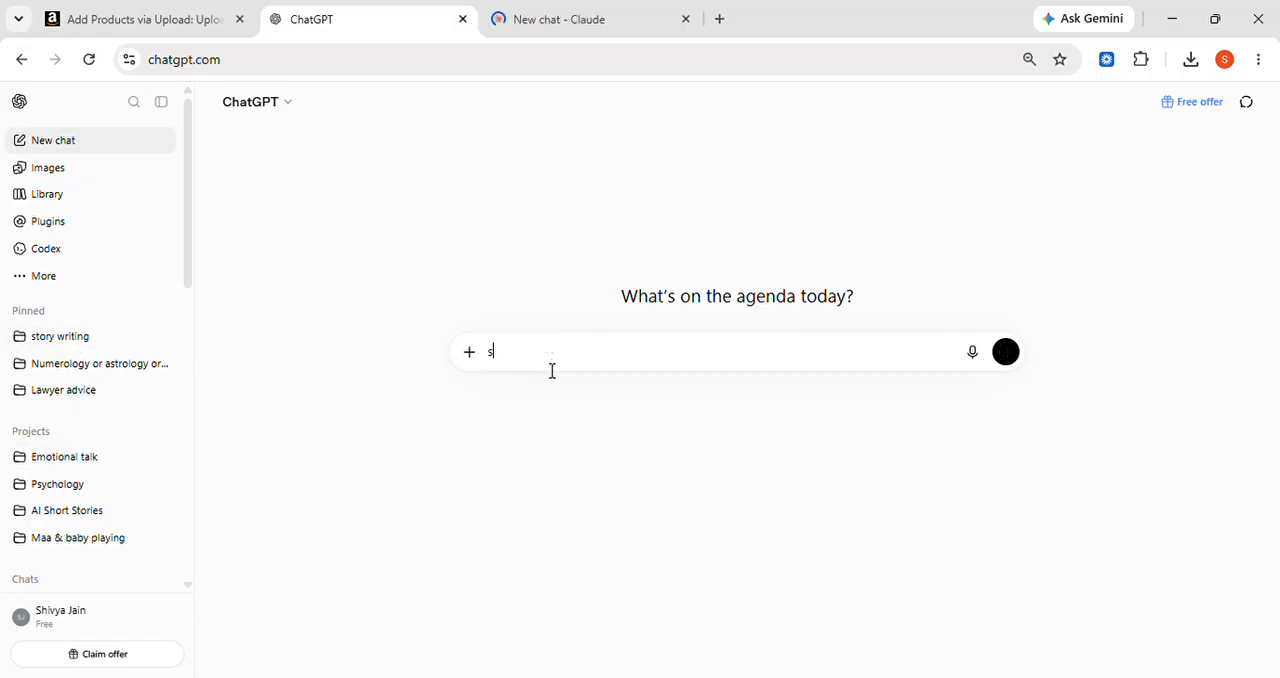
type("hare prompt for claude AI")
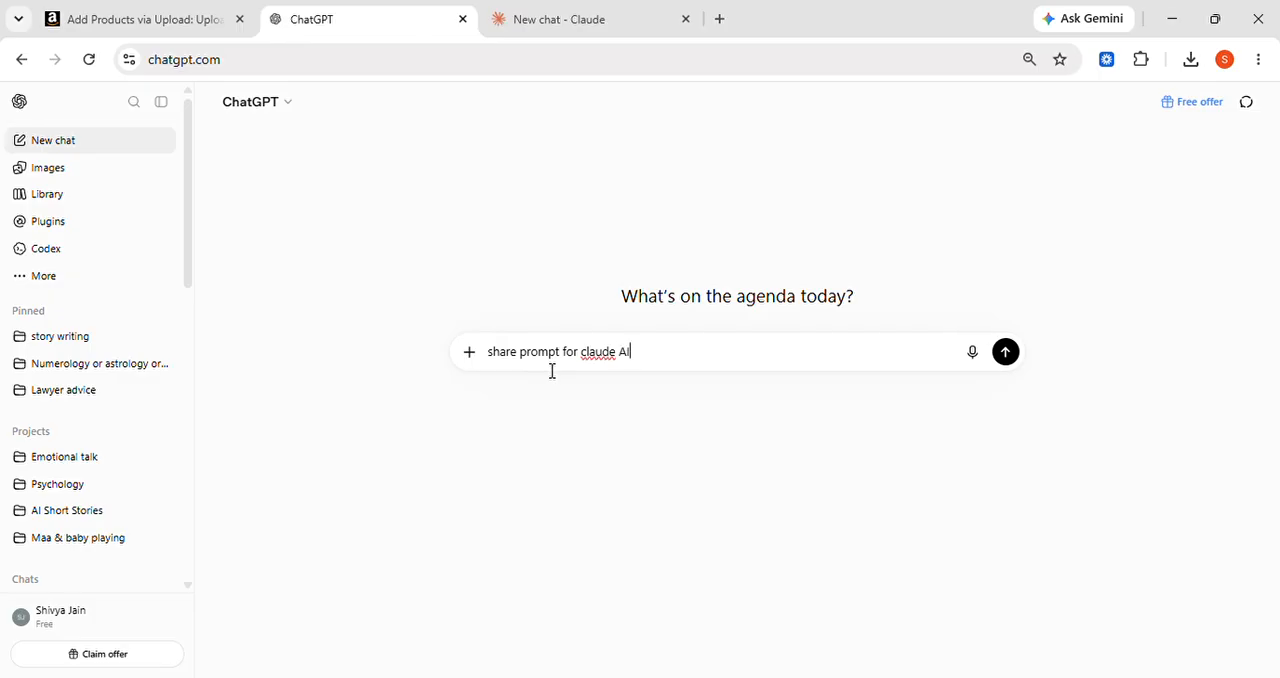
Leave a blank line in the message and write "i have downloaded an amazon flat file from amazon"
key("shift+Return")
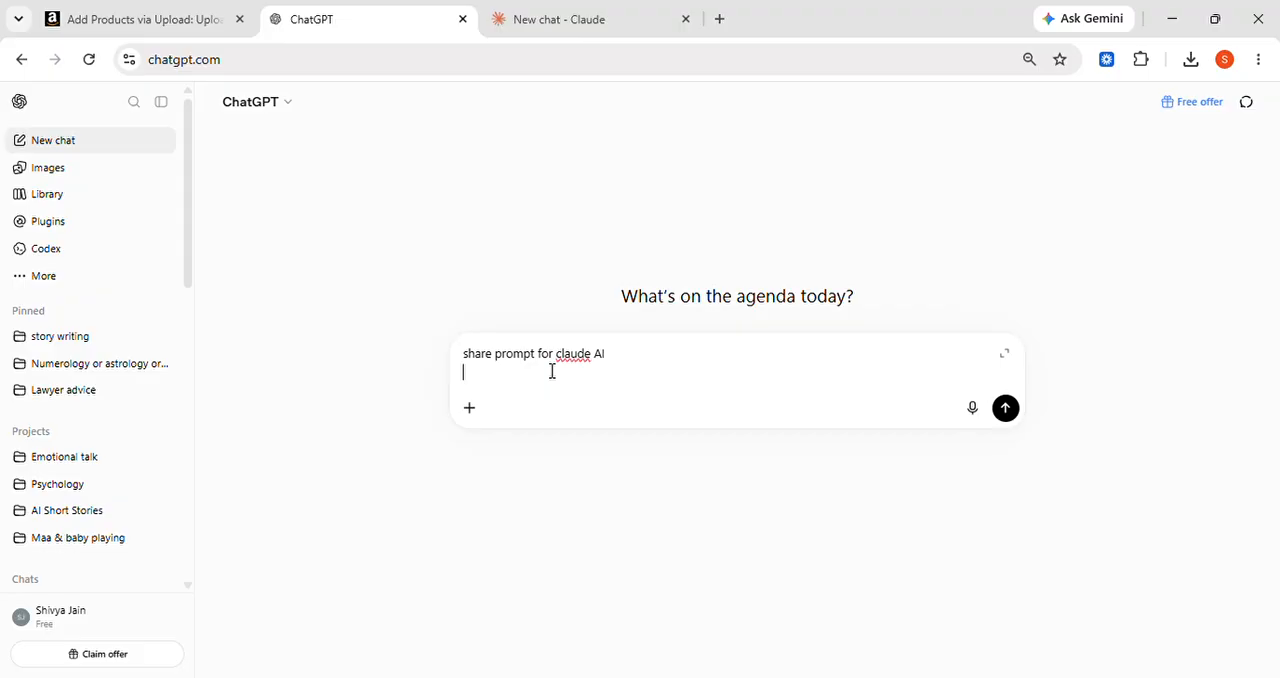
key("shift+Return")
type("i")
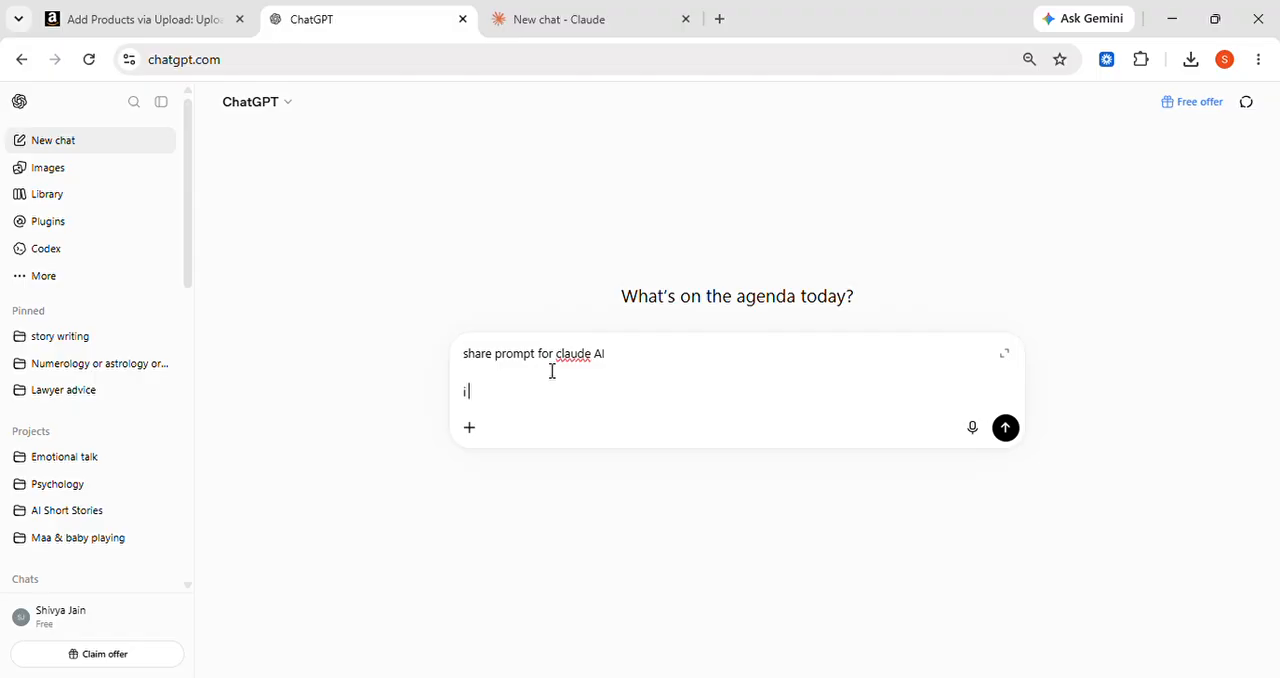
type(" have don")
key("BackSpace")
type("wnloaded an amazon fl")
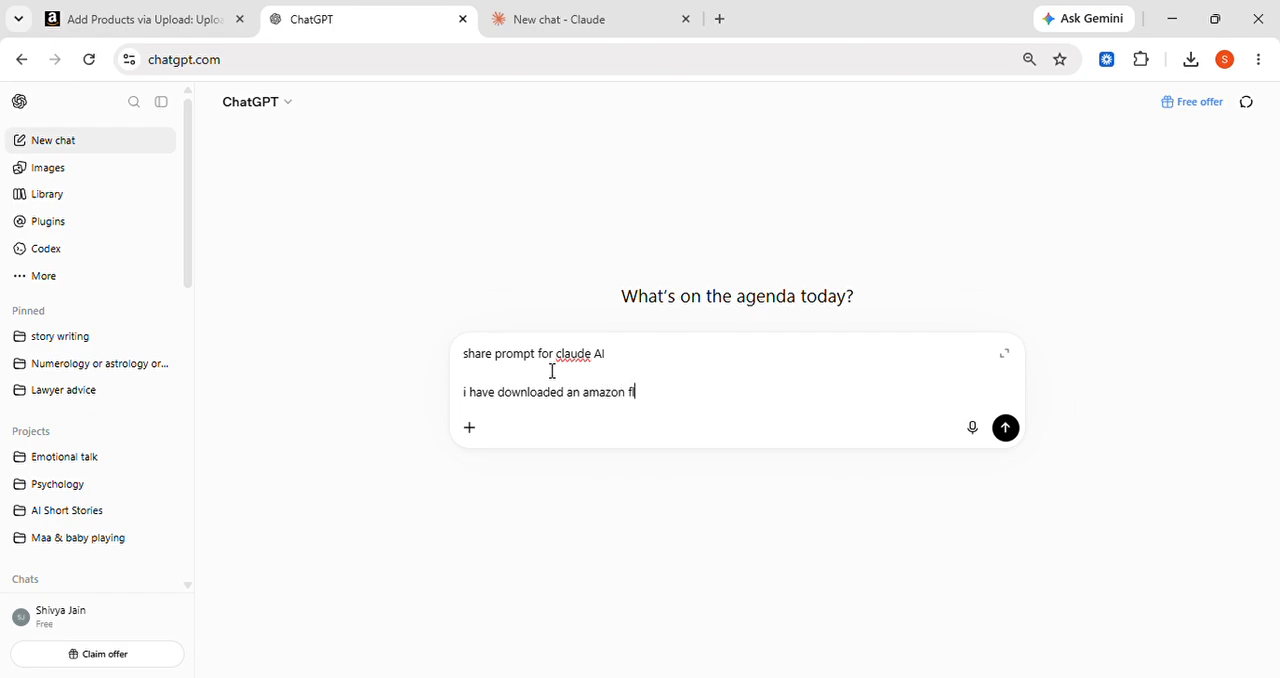
type("at file from amazon")
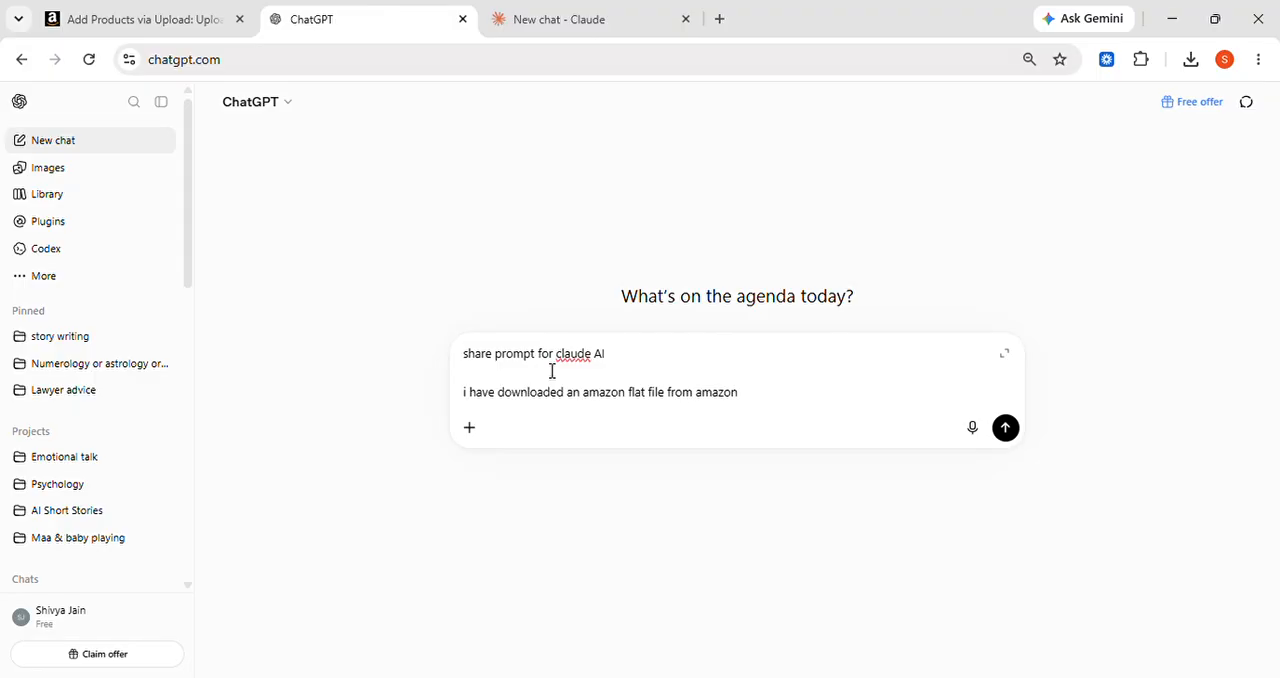
type(" and my client has shared an excel")
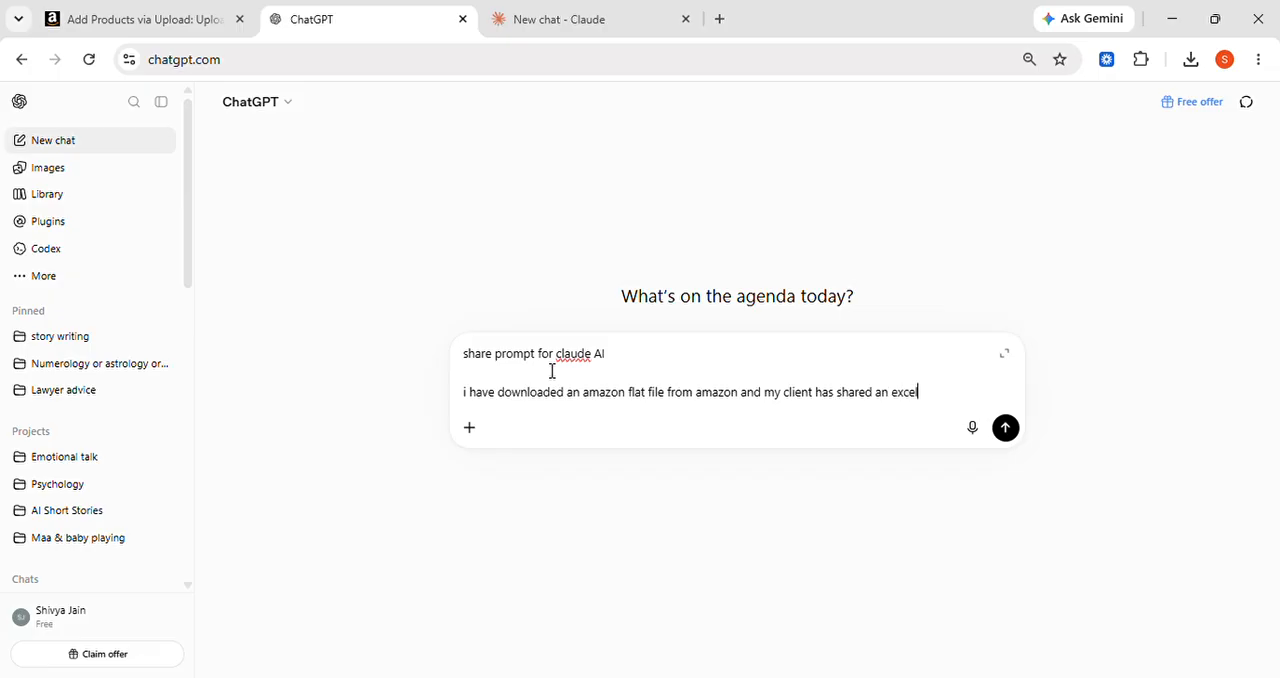
type(" sheet with the")
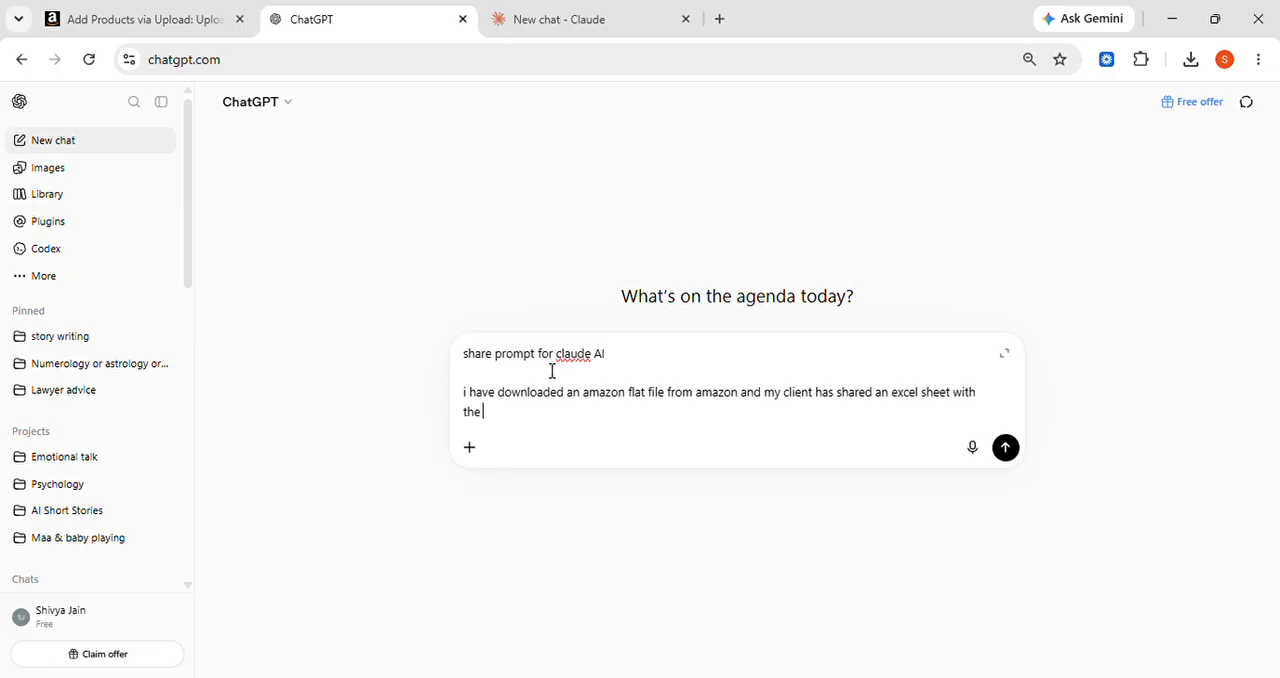
type(" product information. please")
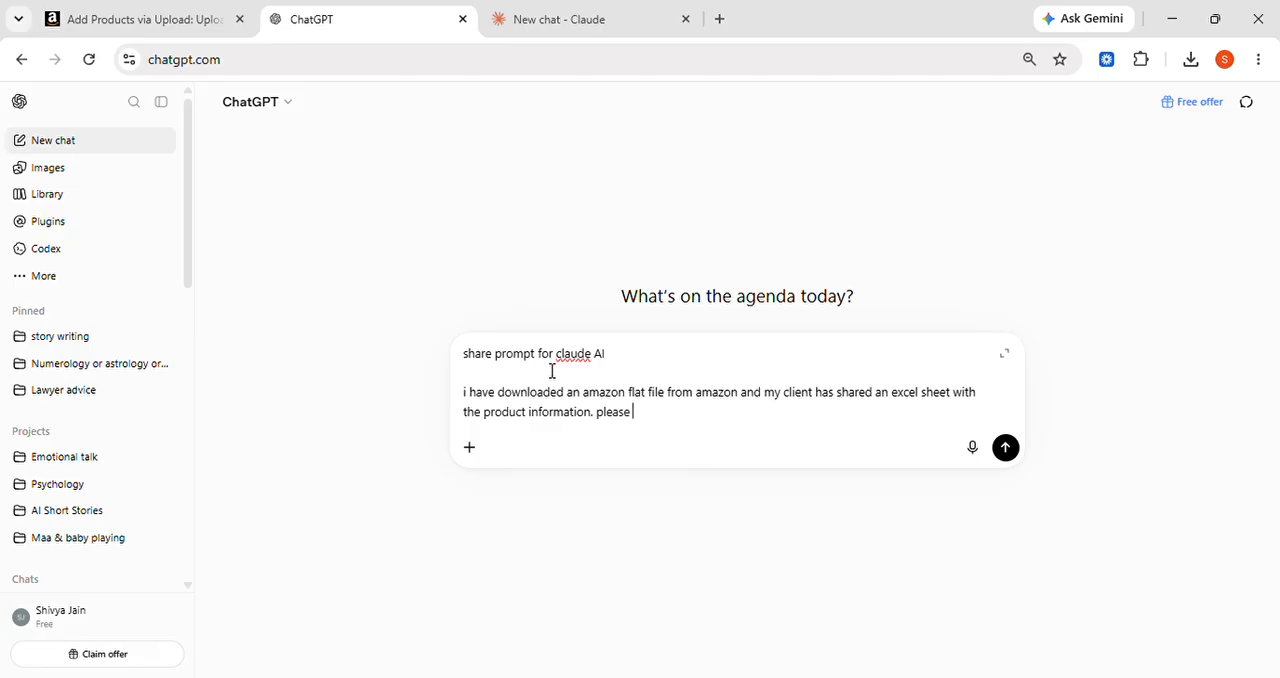
Add the request "please fill my amazon flat file." to the message, checking the Seller Central page midway
left_click(94, 8)
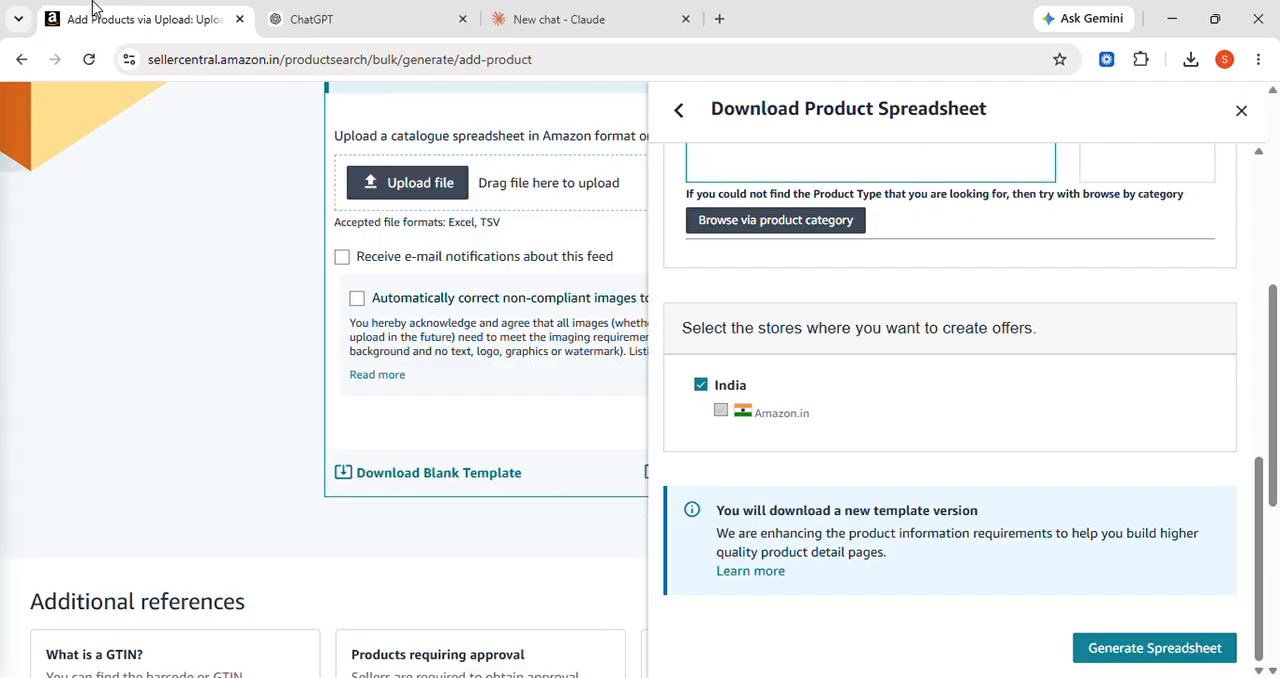
left_click(353, 30)
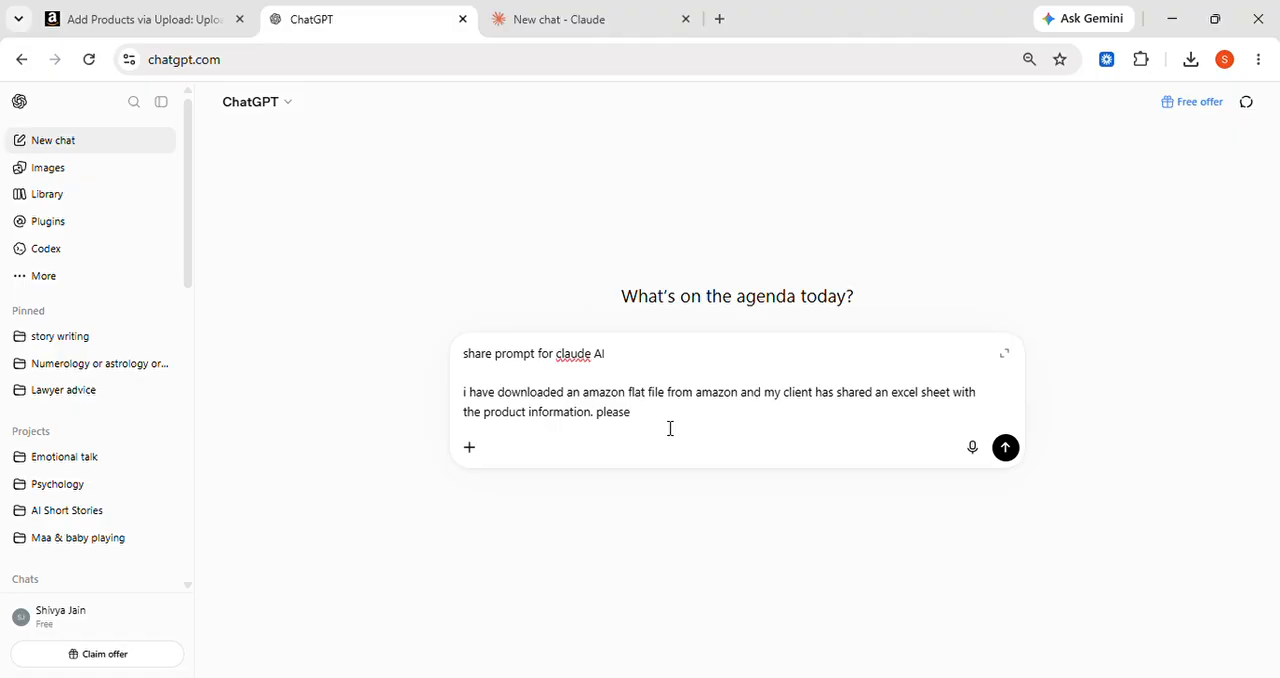
type("fill my amazon flat file")
type(". keep skus")
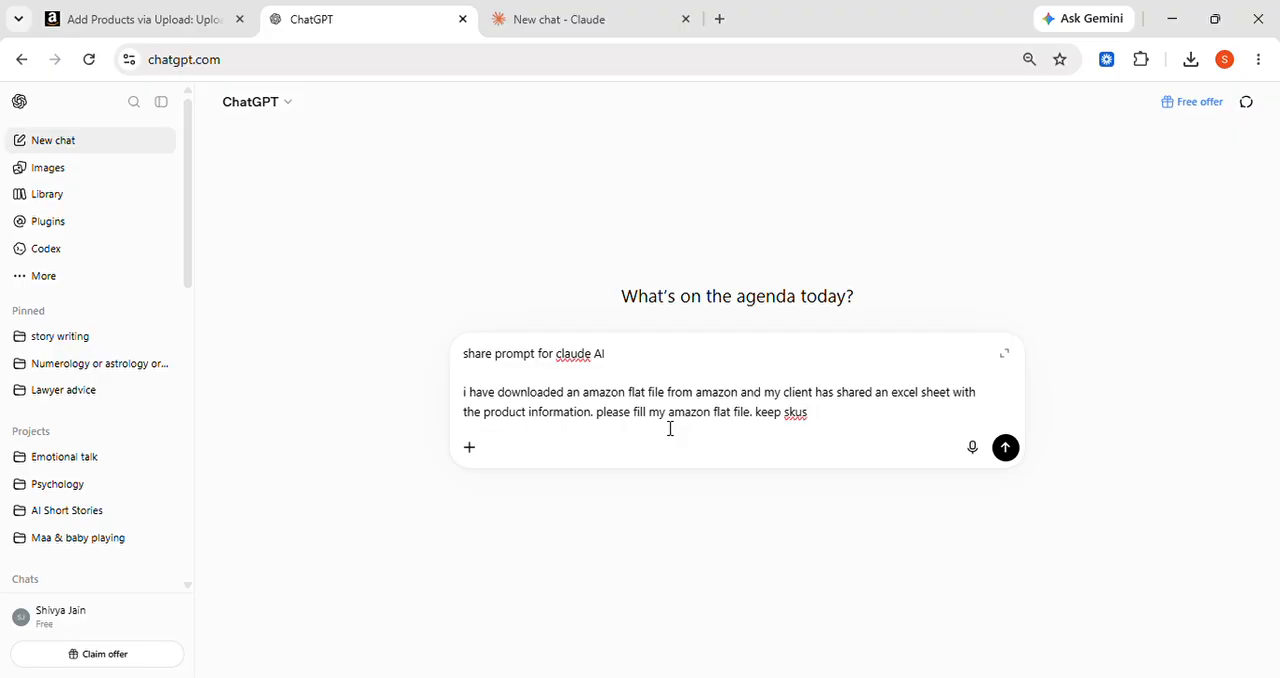
type(" relatable")
Add the instruction "keep skus relatable" to the end of the message
key("BackSpace")
Insert parentheses after "product information" in the message and begin their content with "there are"
left_click(592, 420)
type("()")
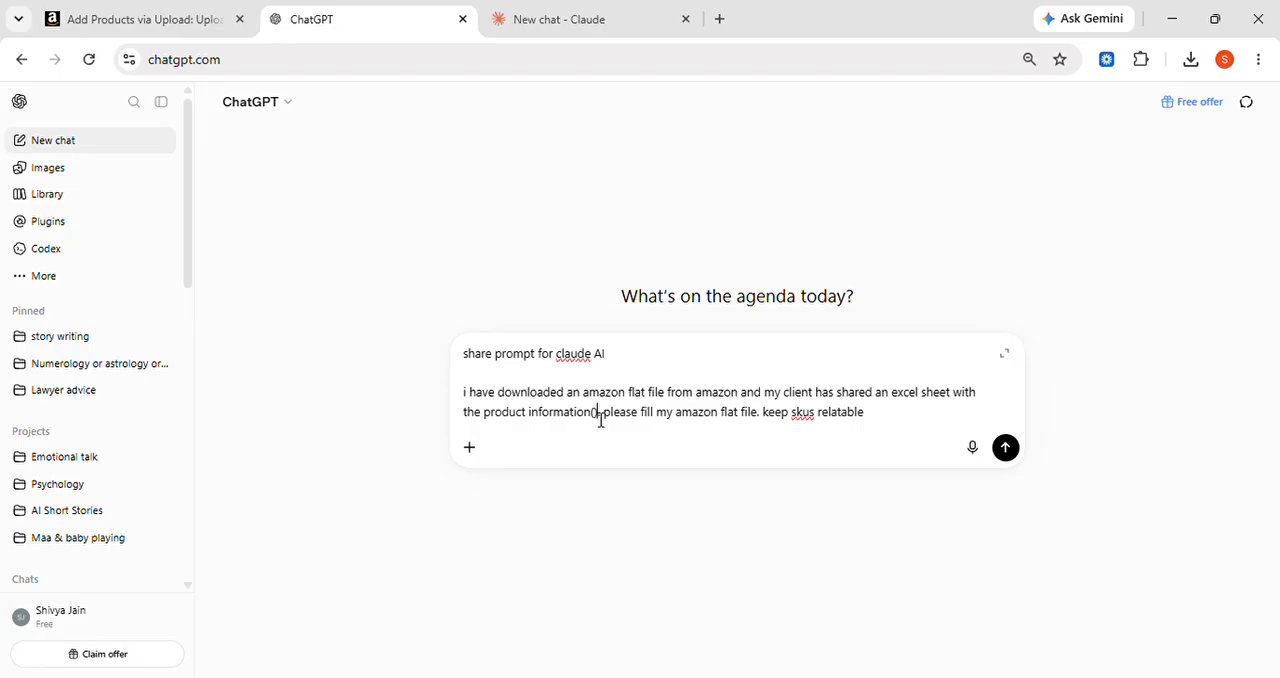
type("the")
key("BackSpace")
key("BackSpace")
type("hat")
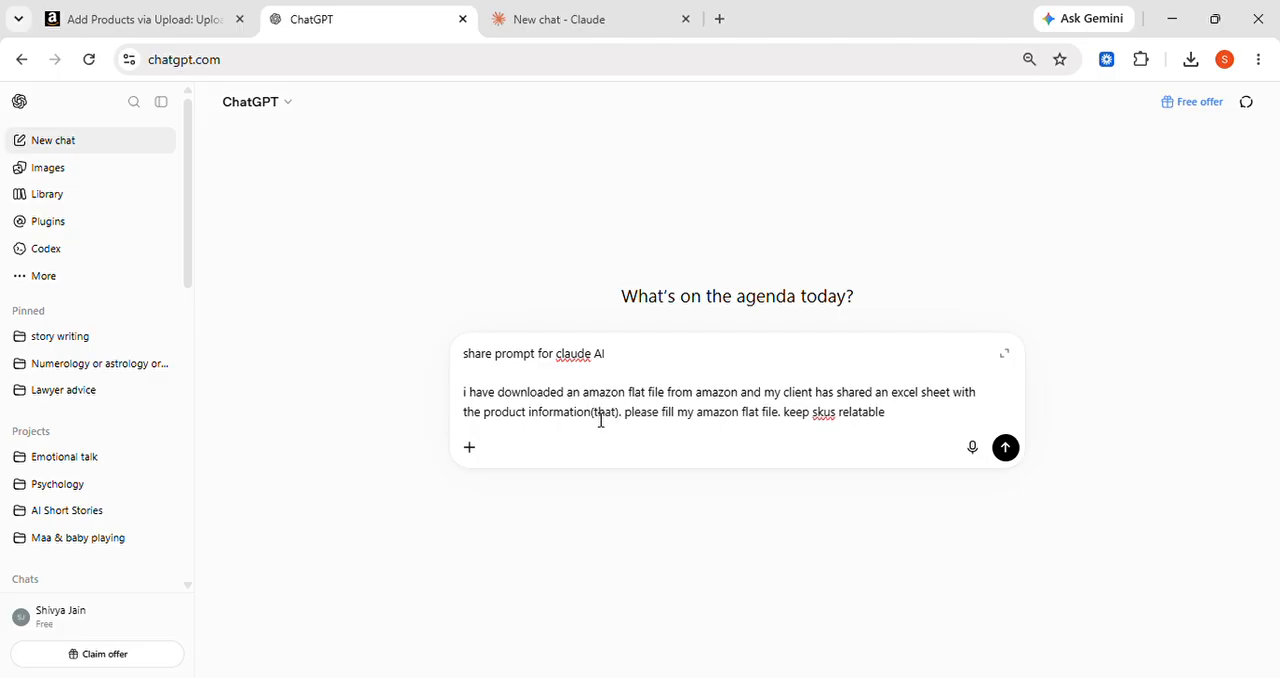
key("BackSpace")
key("BackSpace")
type("ere are ")
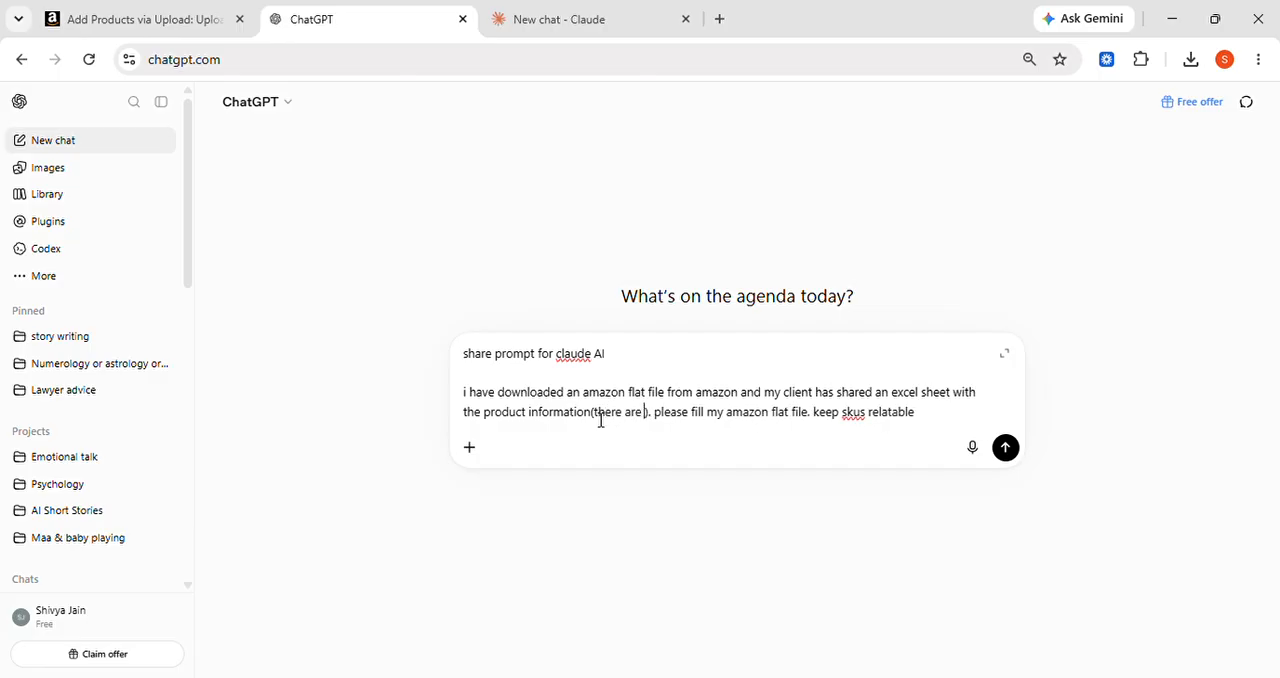
type("5 pr")
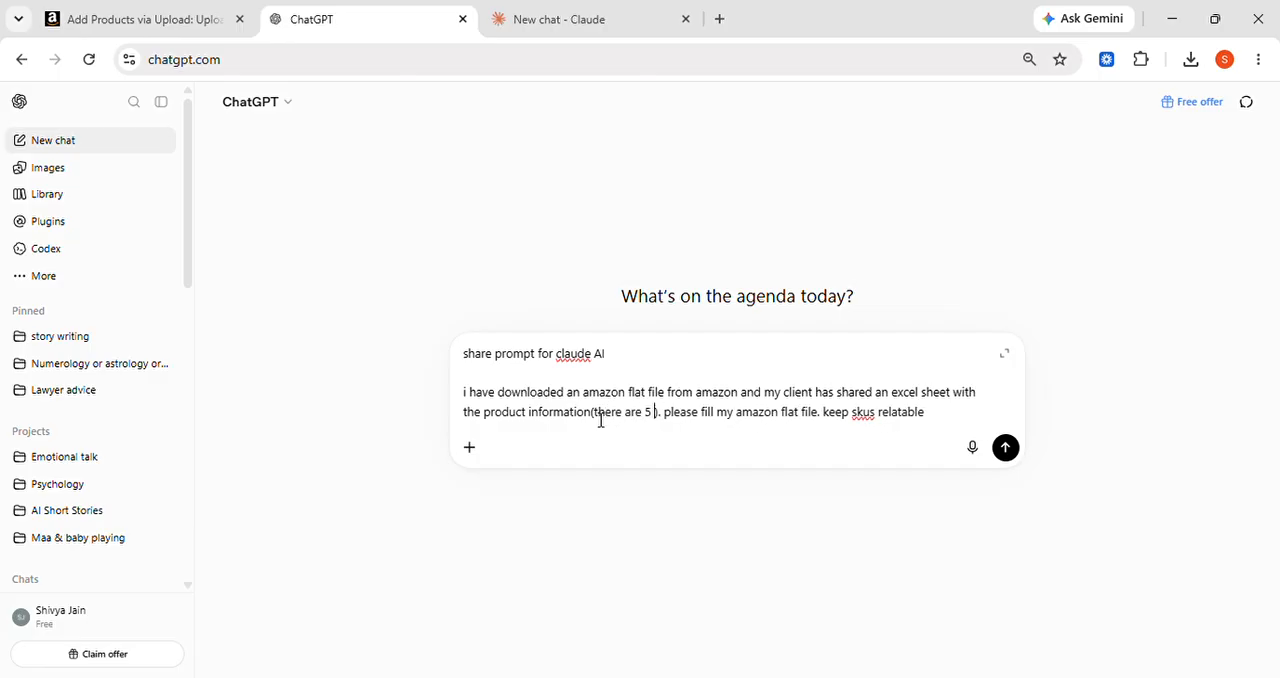
type("oducts")
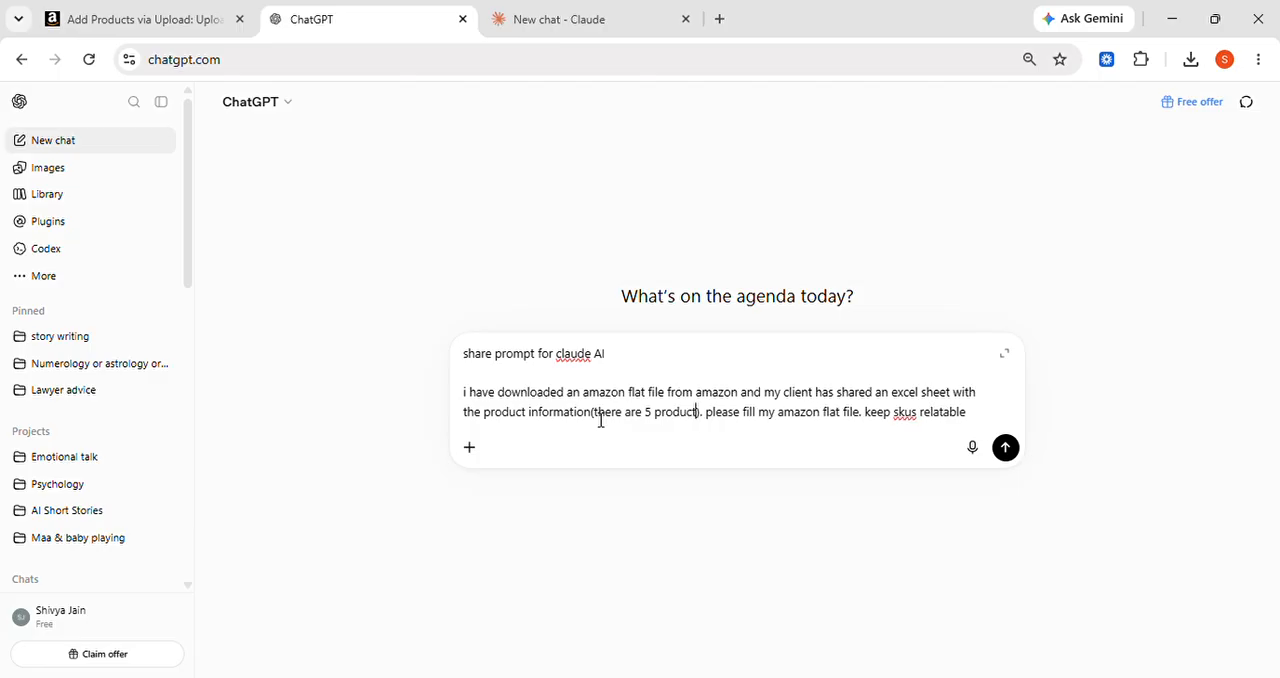
type(" with ")
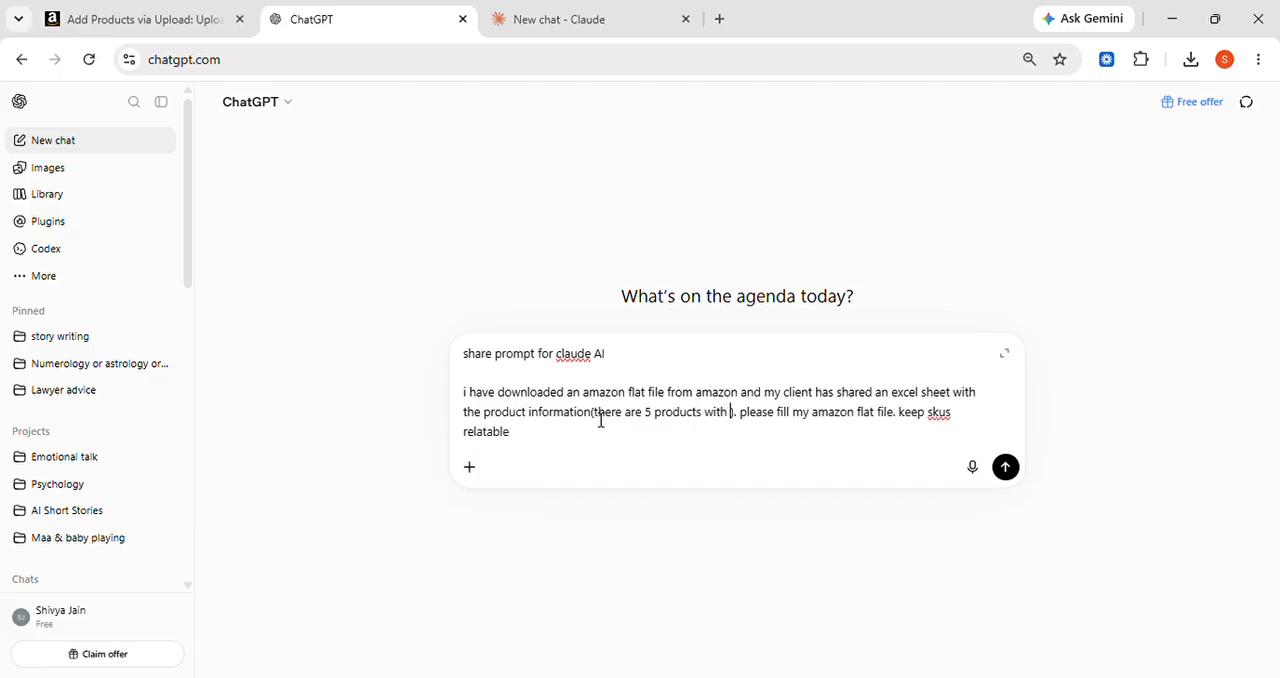
type("60 va")
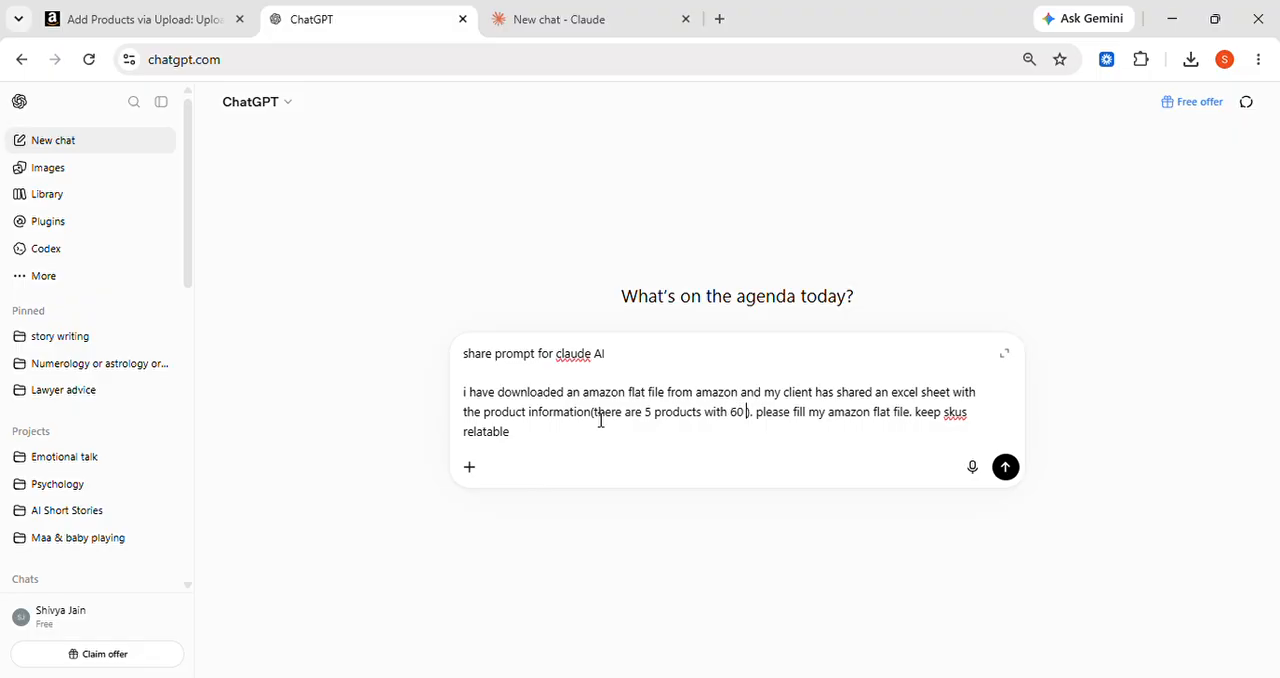
type("r")
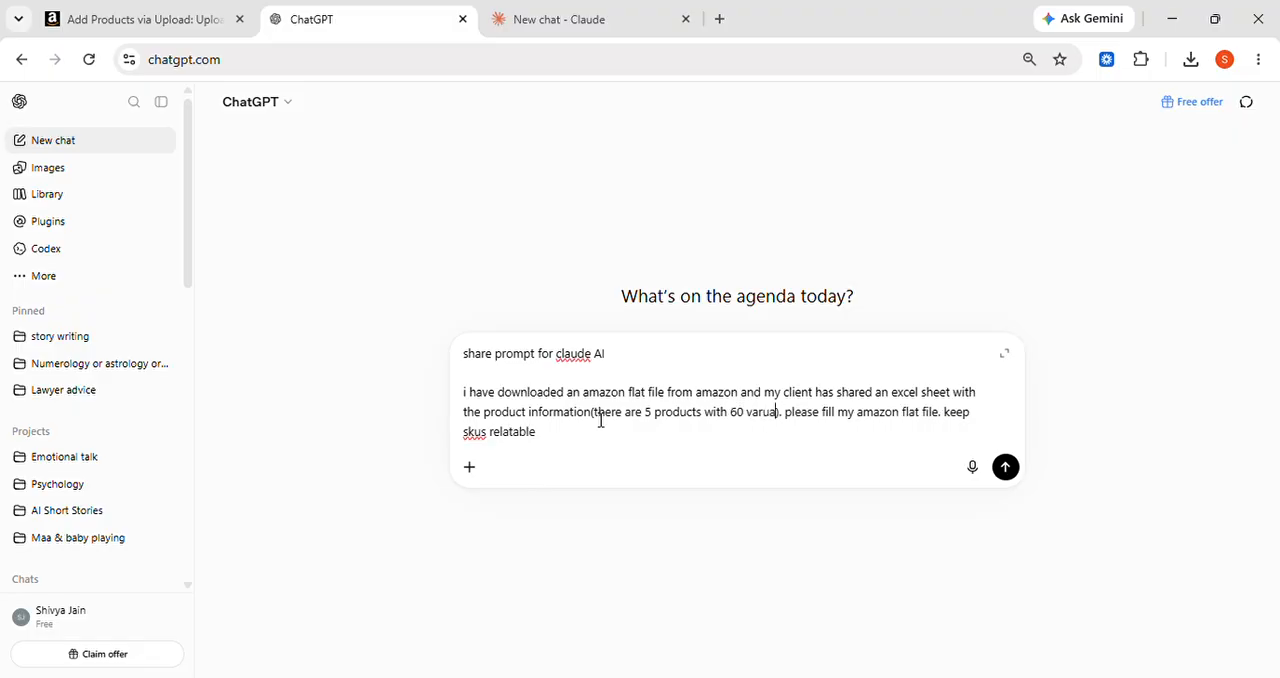
type("iation")
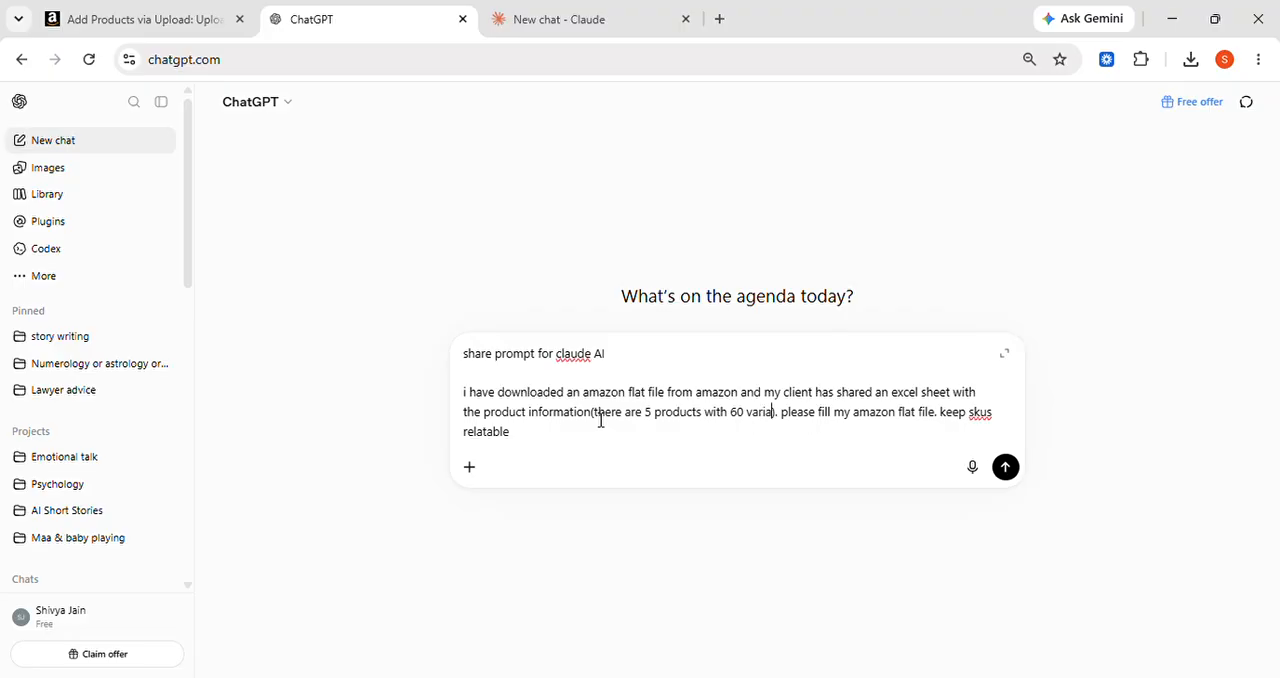
type("s of each")
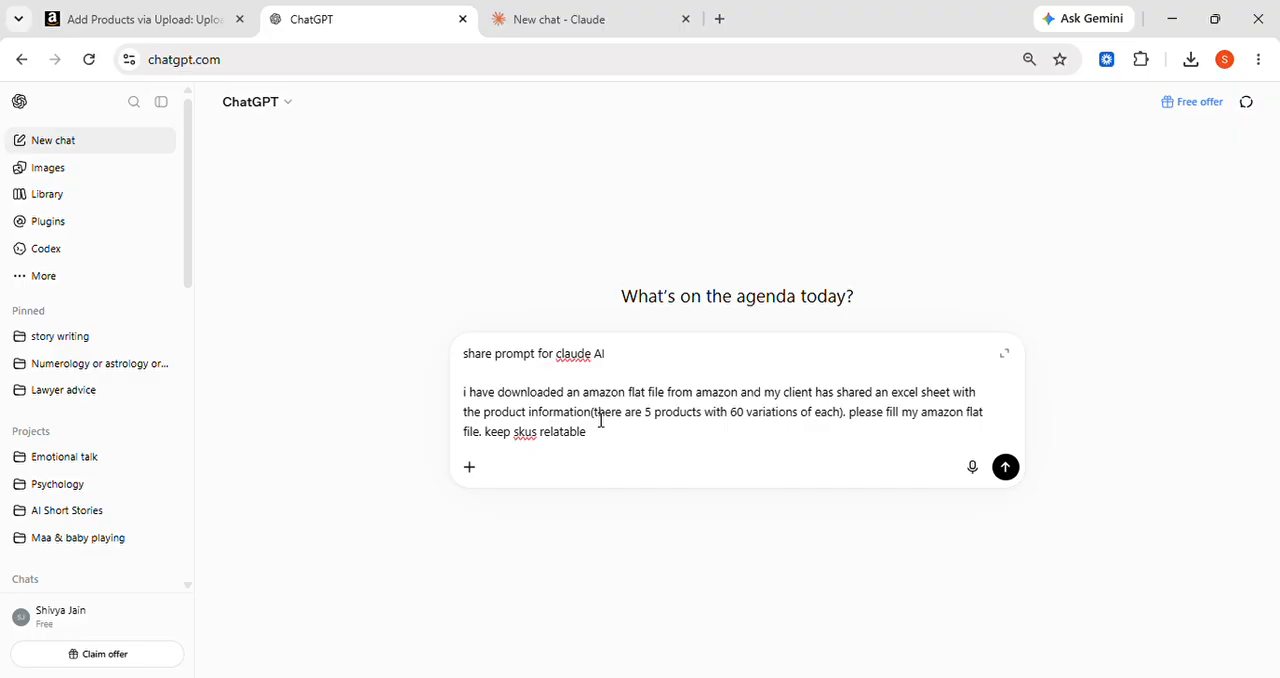
End the last sentence of the message with a period and add "i have alreary uploaded an image folder"
left_click(601, 420)
type(". i have alreary uploa")
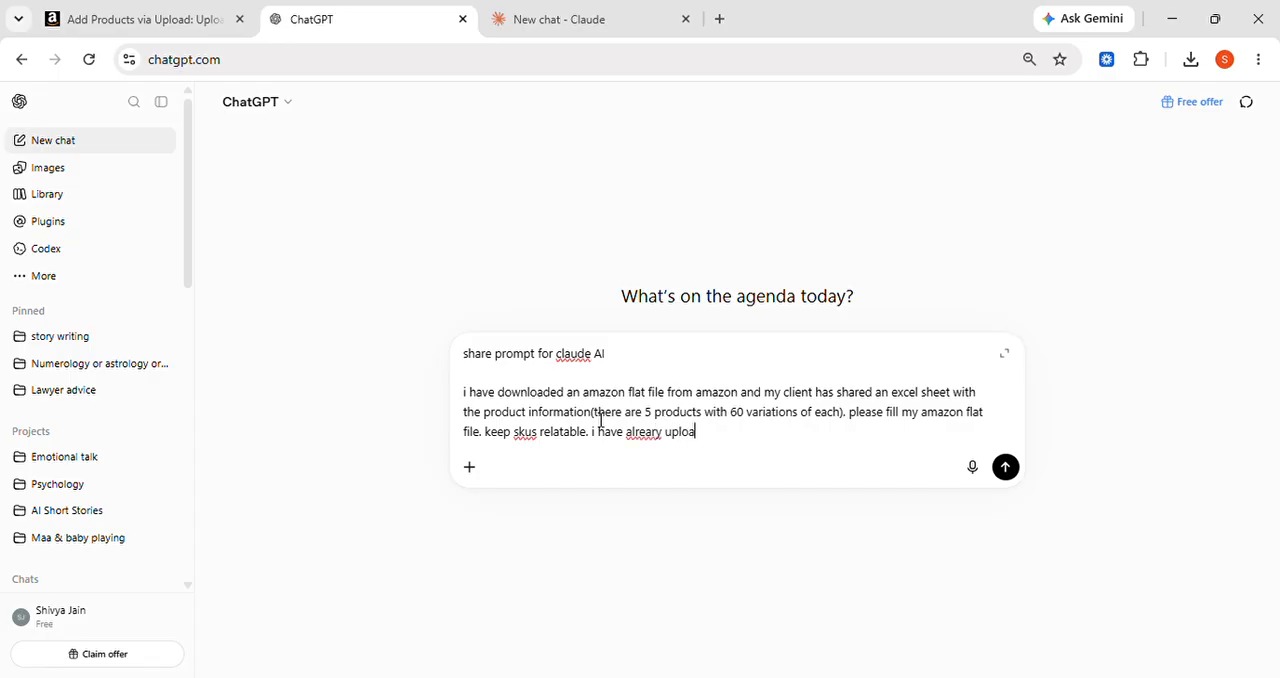
type("ded an image folder")
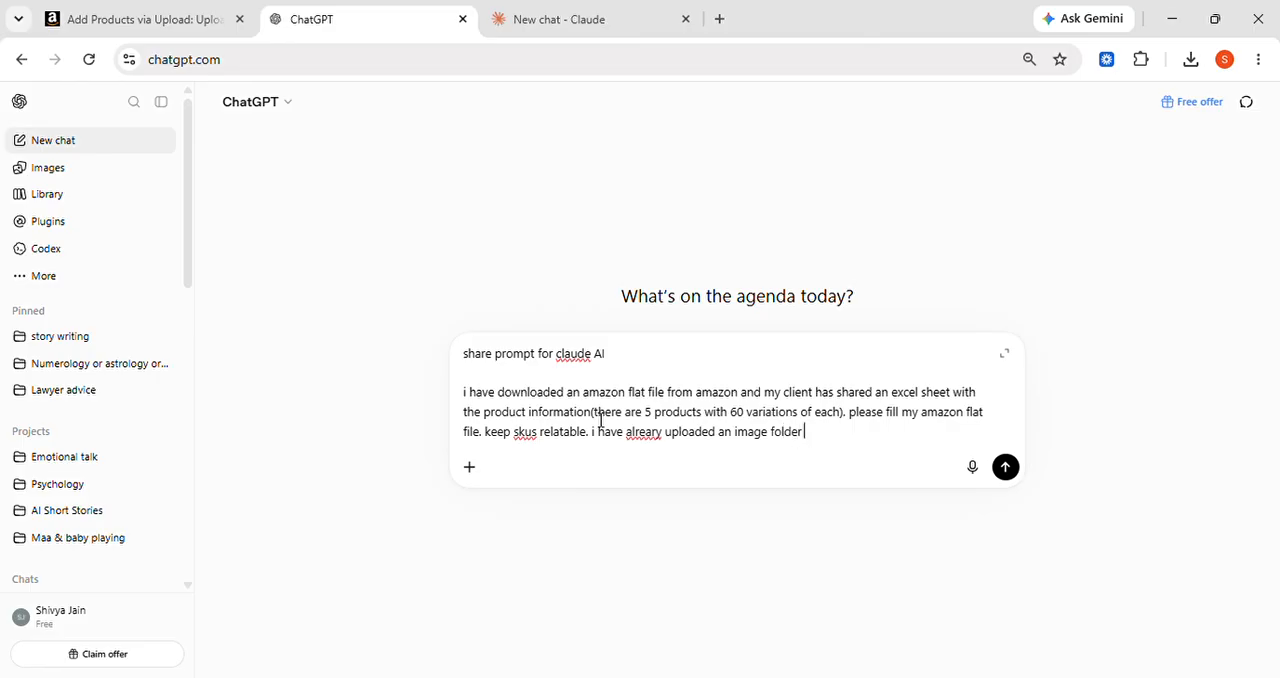
type(" on google drive, y")
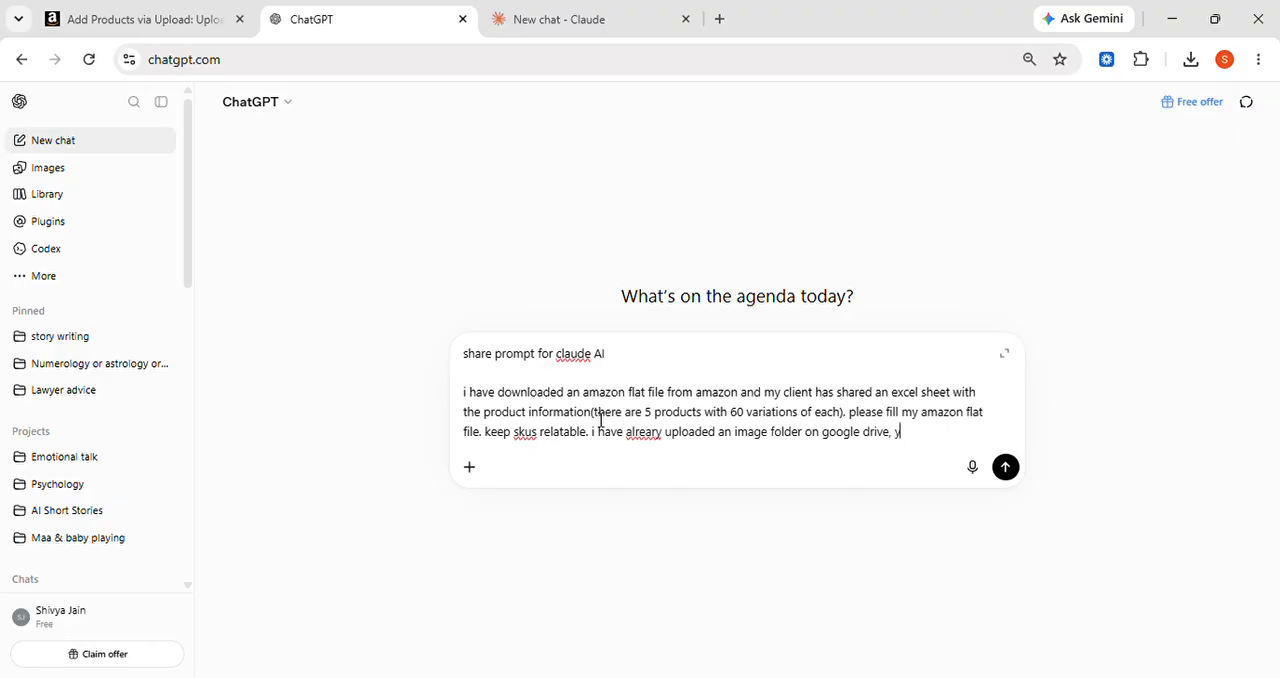
type("ou can generate the")
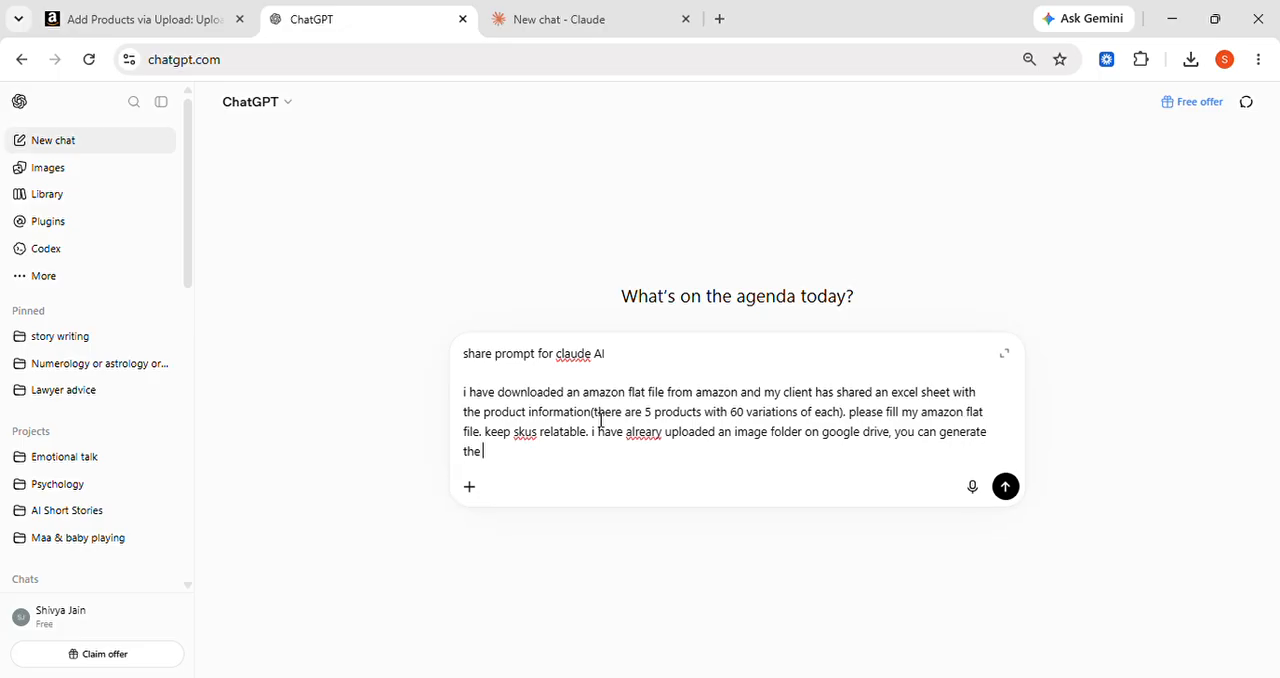
type(" links from th")
Finish the message with ", you can generate the links from there."
type("ere.")
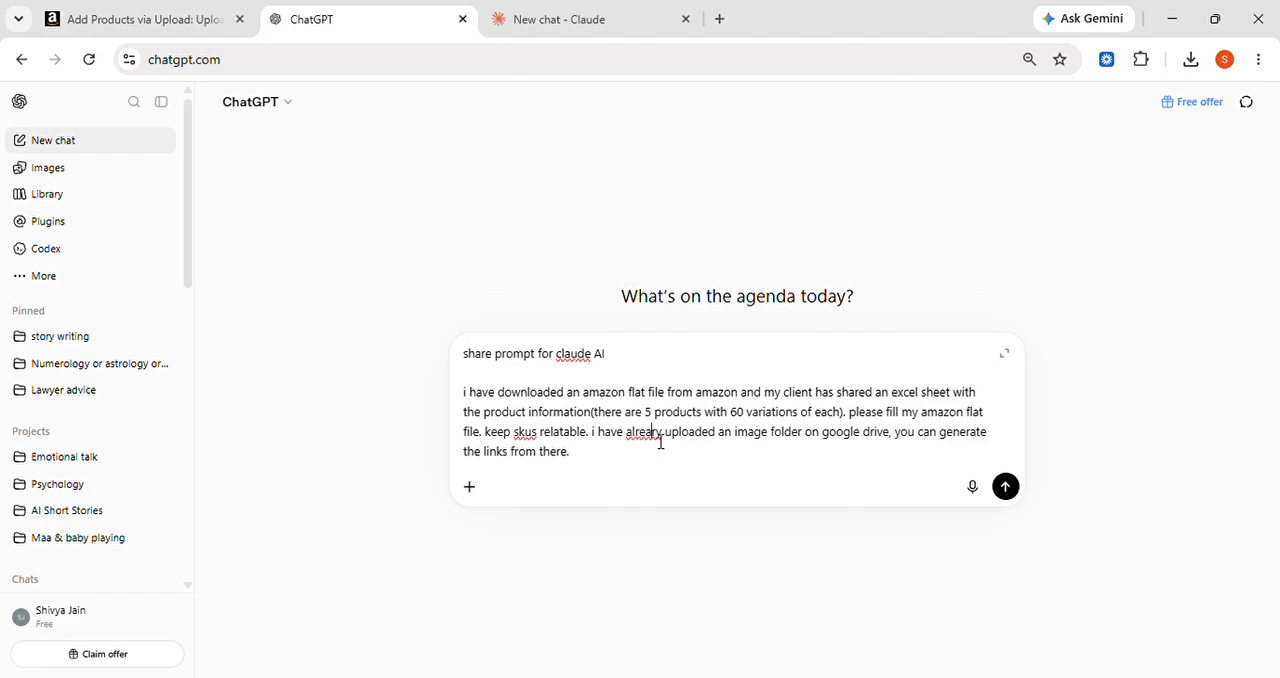
Correct the misspelled "alreary" to "already" and send the message to ChatGPT
key("BackSpace")
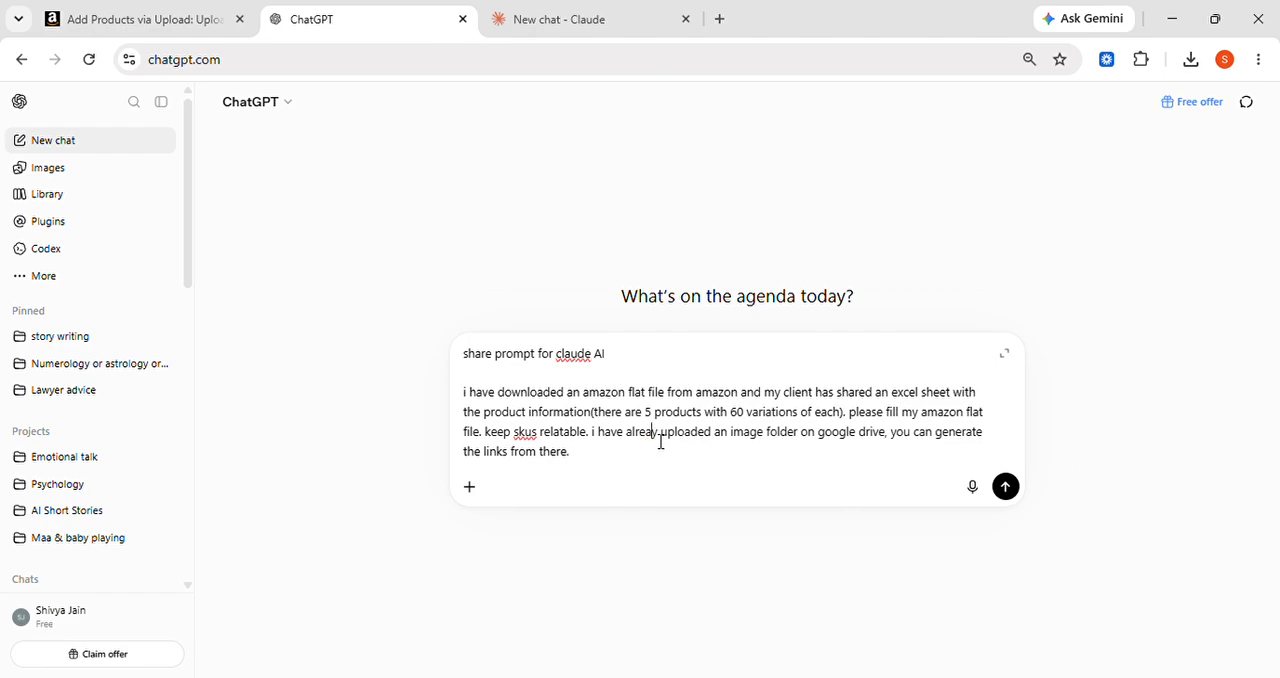
type("d")
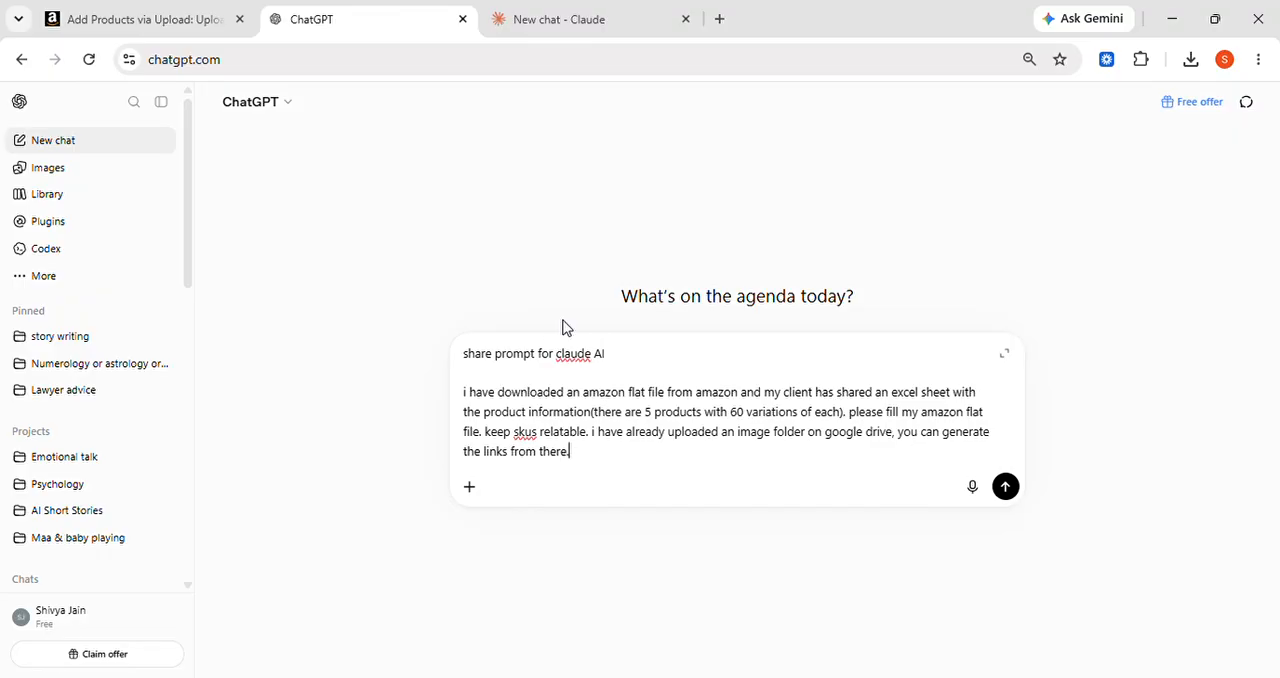
left_click(1016, 494)
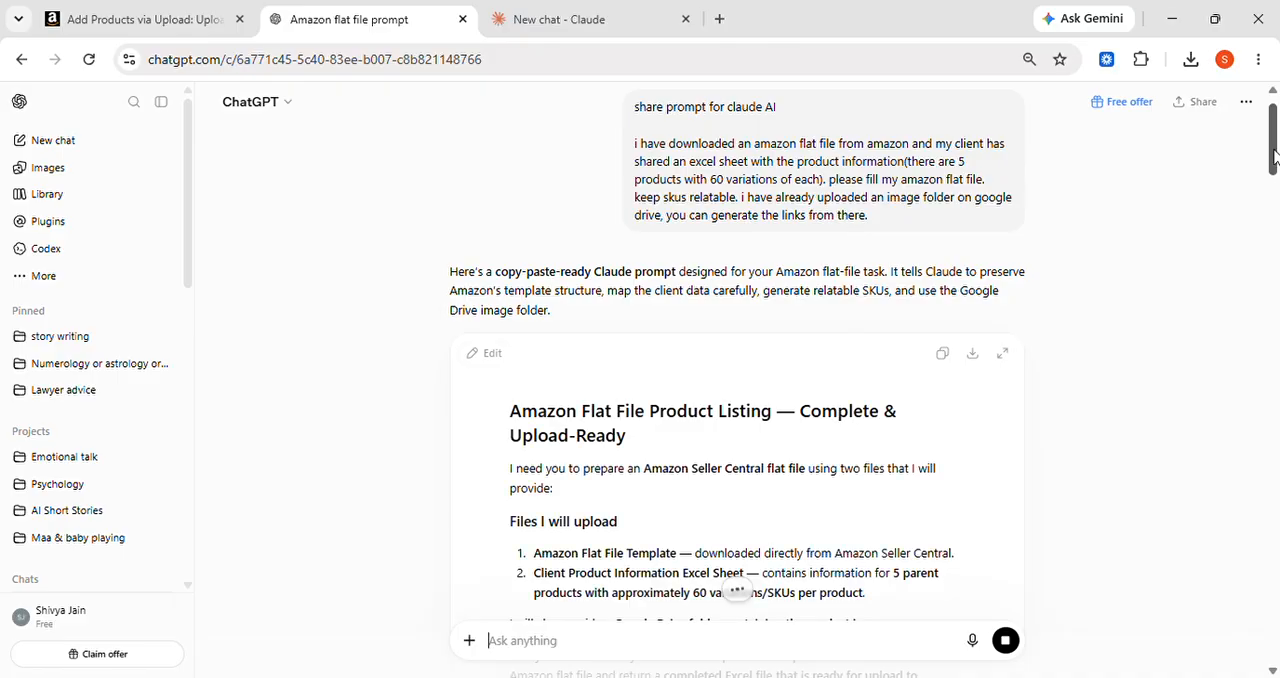
Copy the generated flat file prompt and paste it into a new chat in Claude, dismissing the promotional pop-up
left_click_drag(1273, 155, 1273, 172)
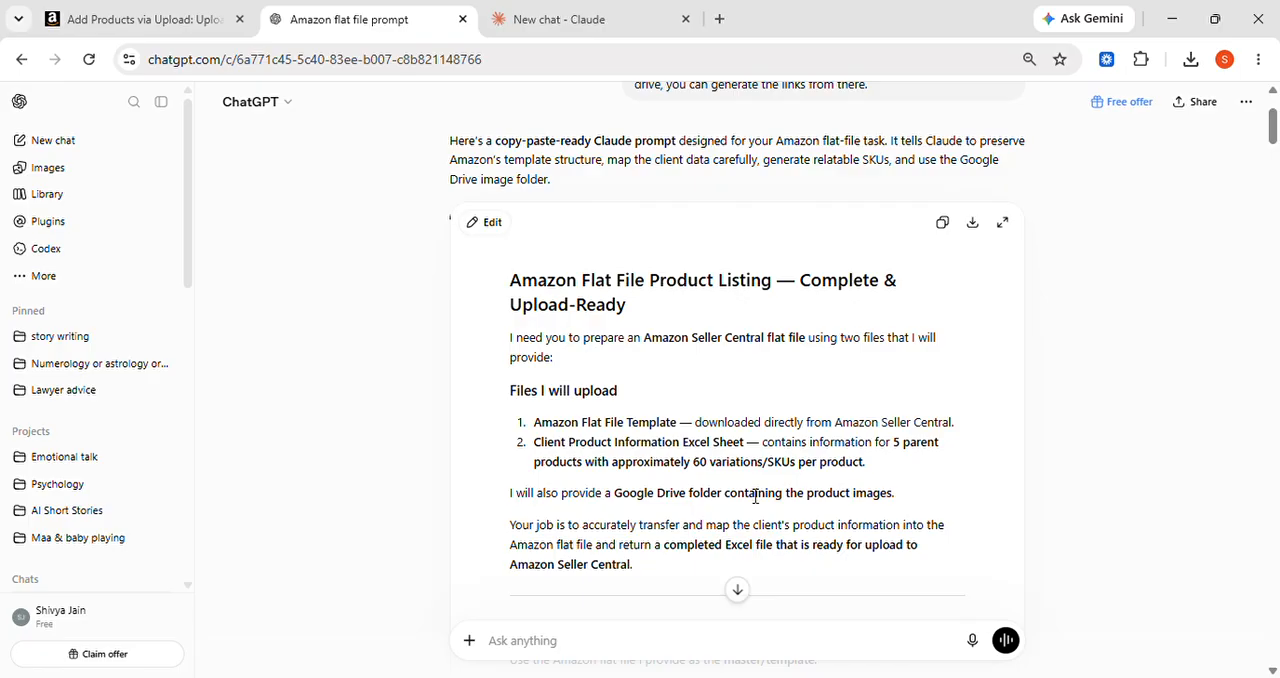
left_click(943, 224)
left_click(558, 20)
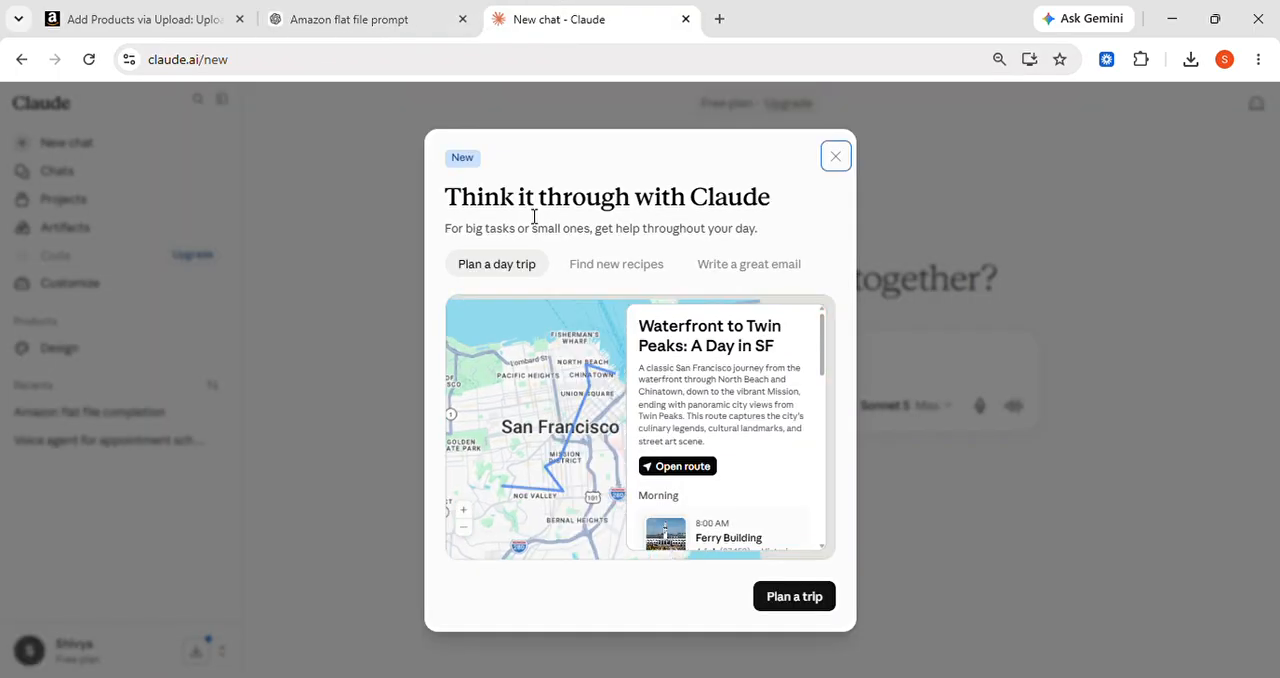
left_click(849, 164)
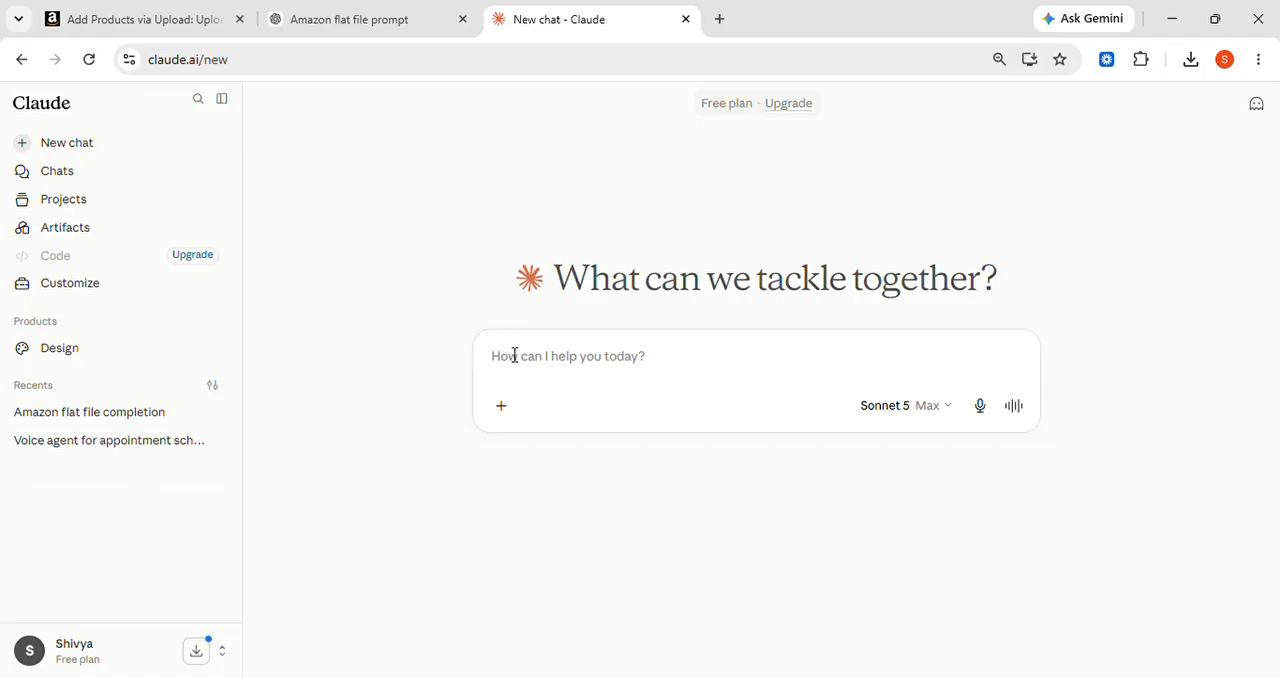
left_click(148, 423)
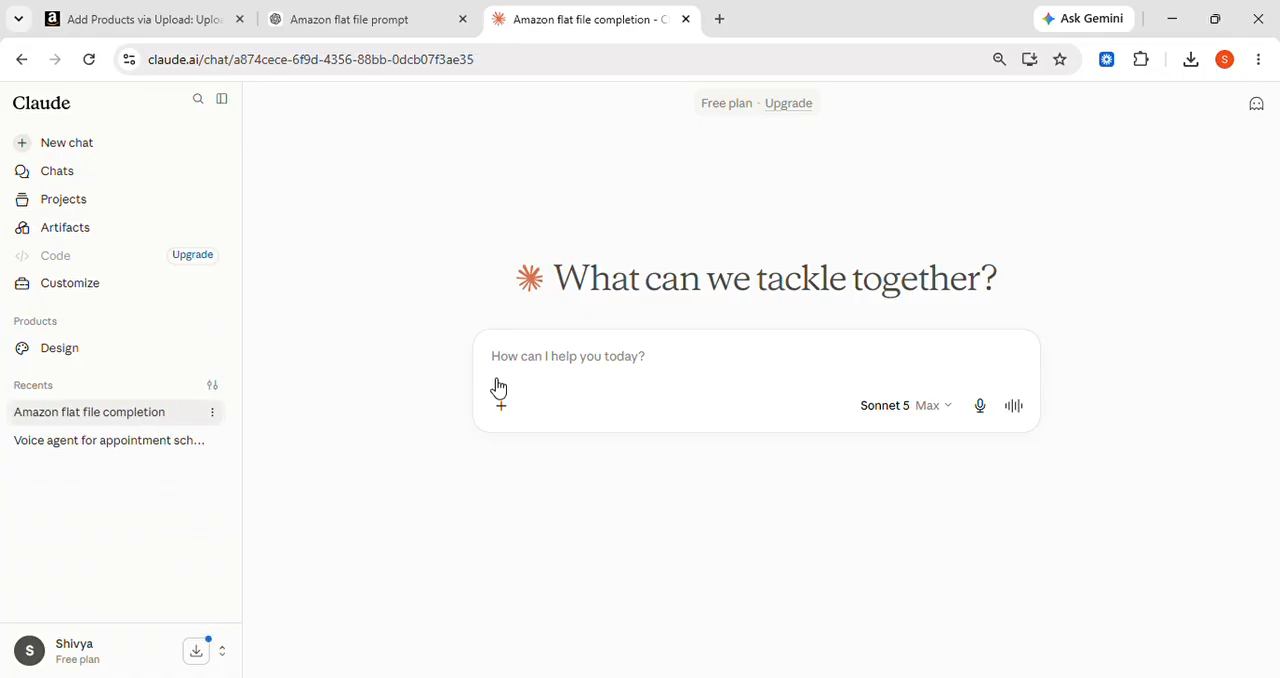
left_click(85, 145)
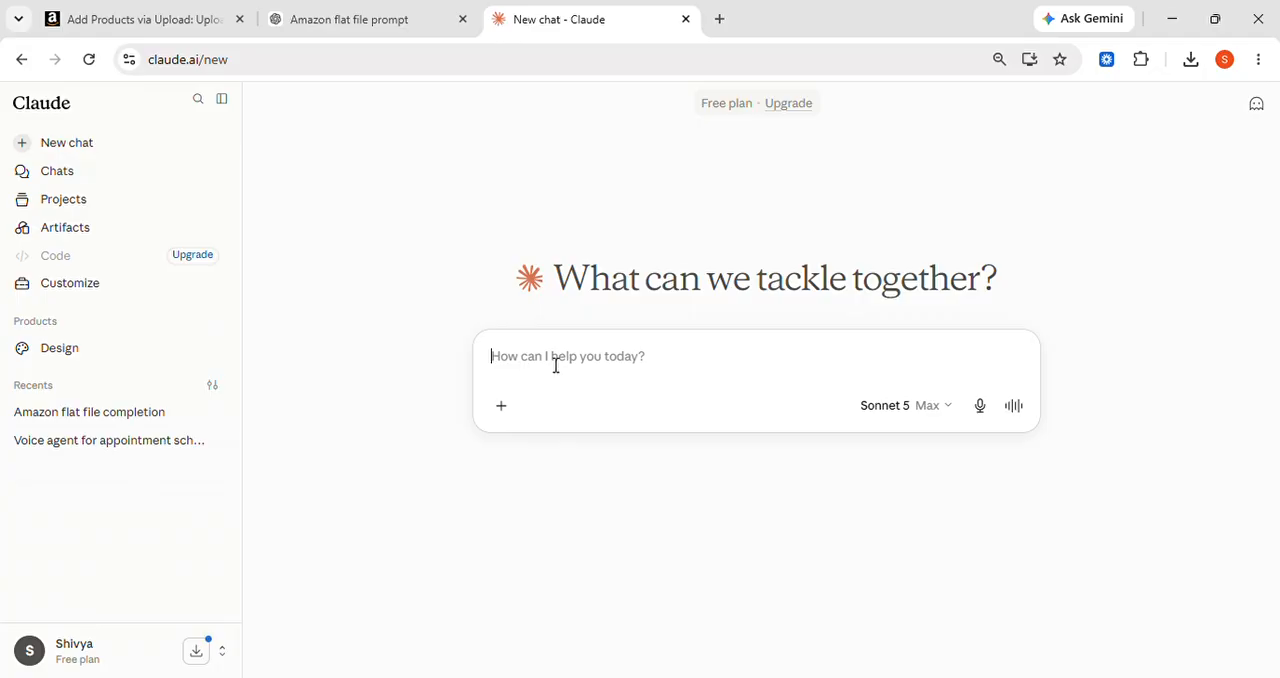
key("ctrl+v")
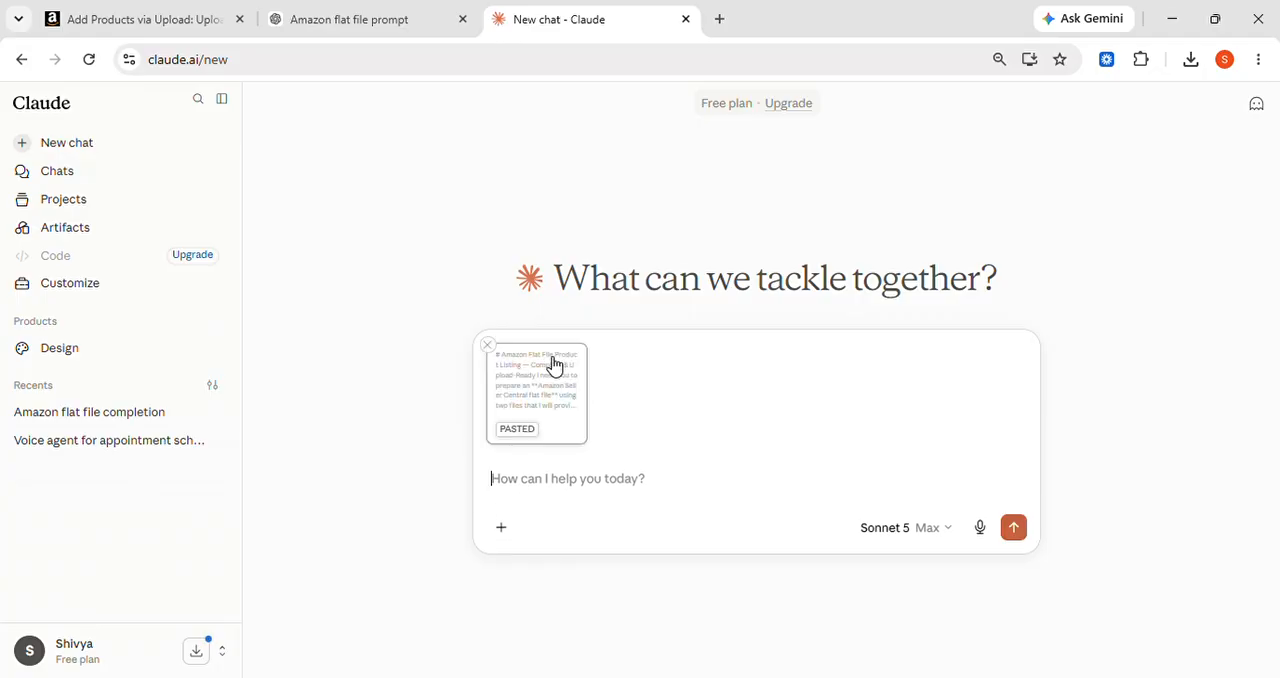
Attach TOTE_BAG.xlsm and CuckooBags_DCut_Final_Upload (1).xlsx to the pasted prompt and send it
left_click(502, 528)
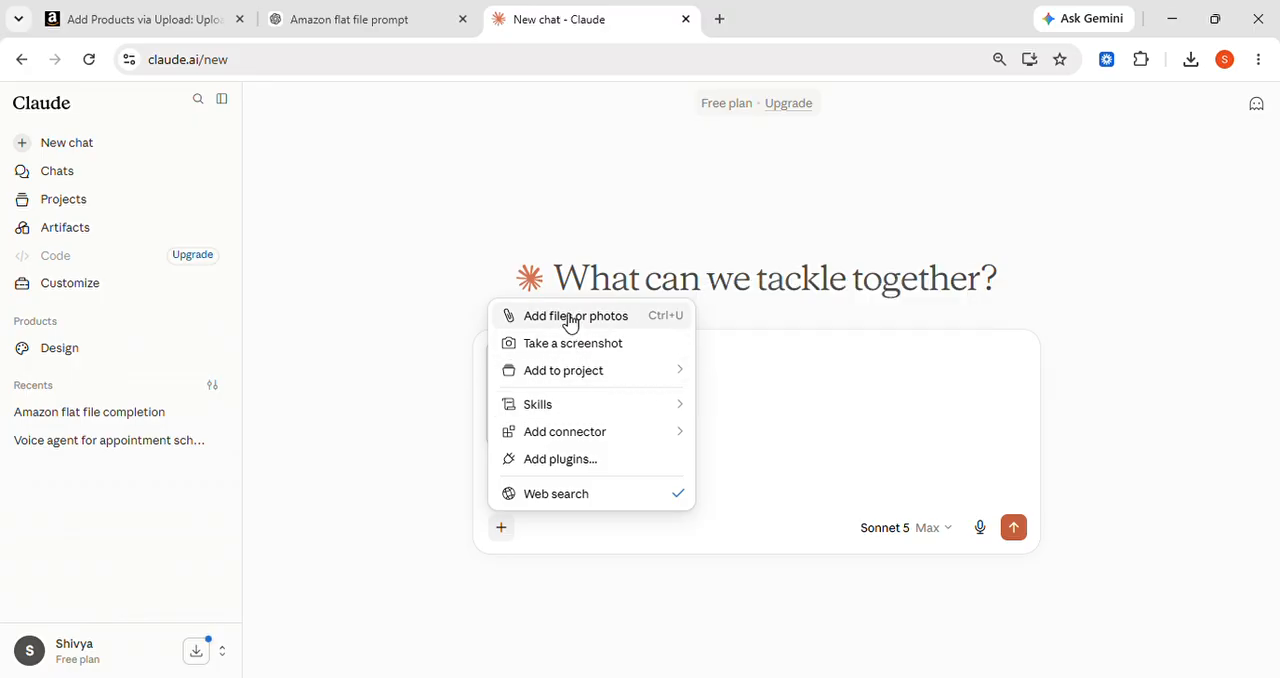
key("ctrl+v")
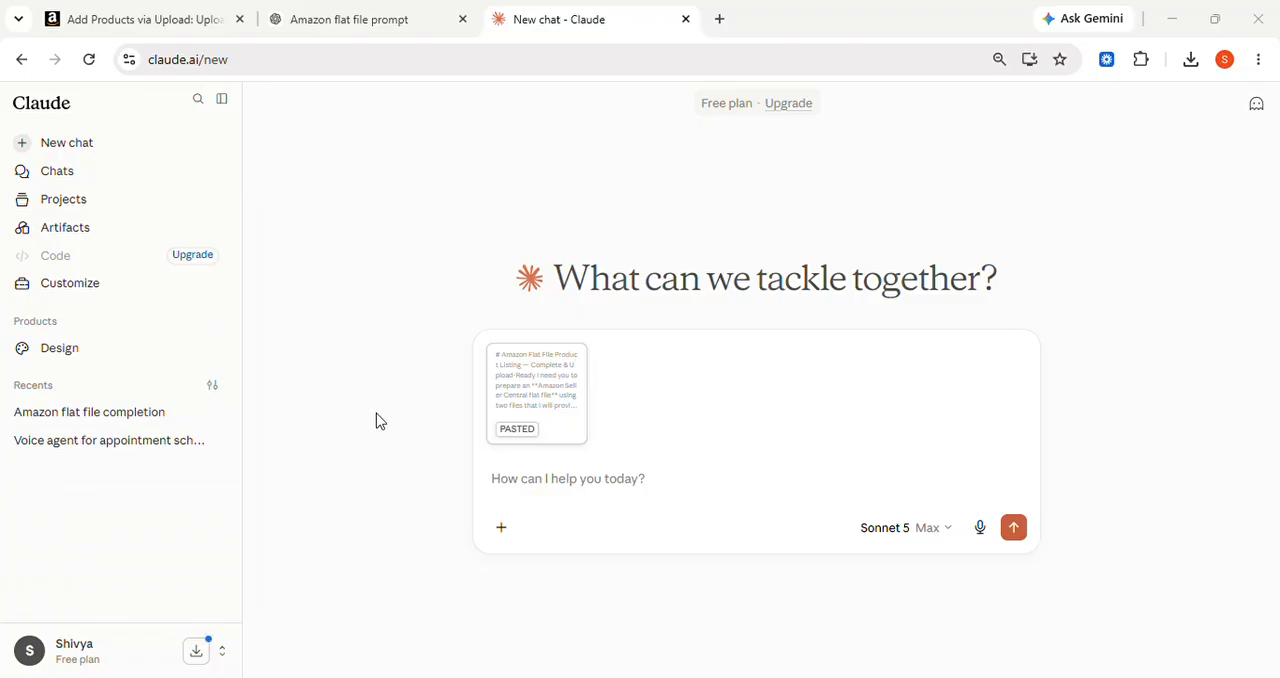
left_click(473, 431)
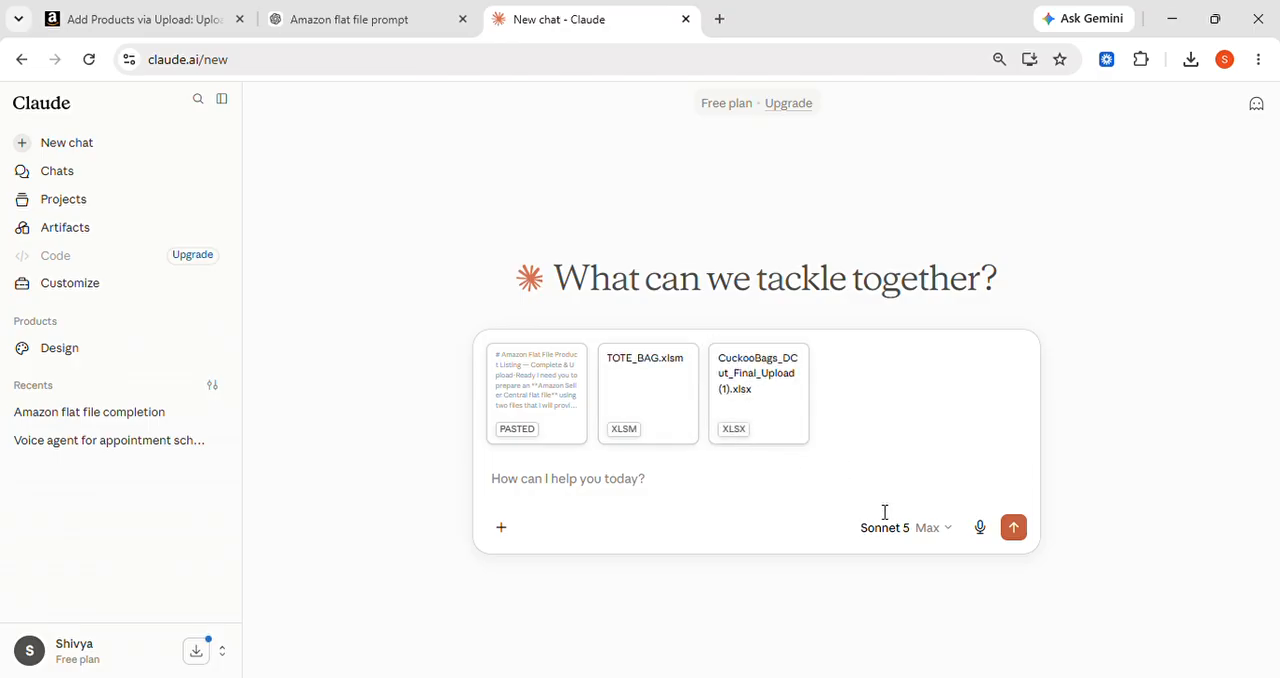
left_click(1020, 535)
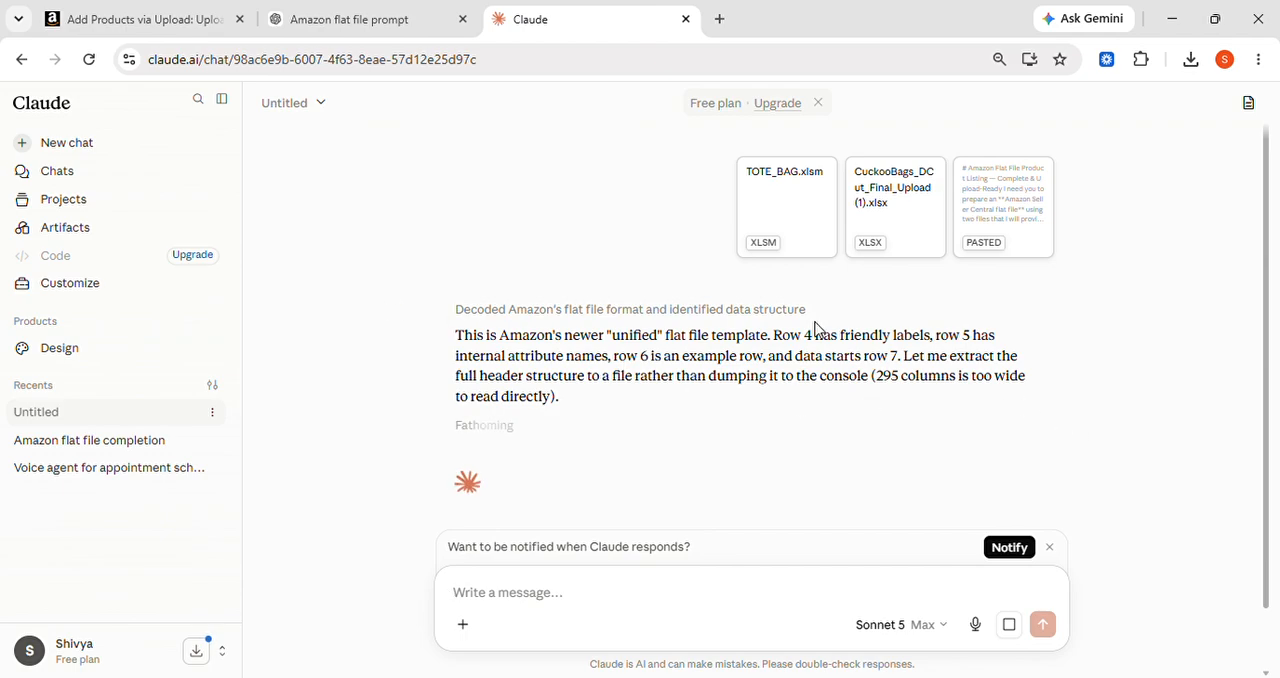
Switch to Amazon Seller Central and close the Download Product Spreadsheet pane to return to the upload page
left_click(60, 22)
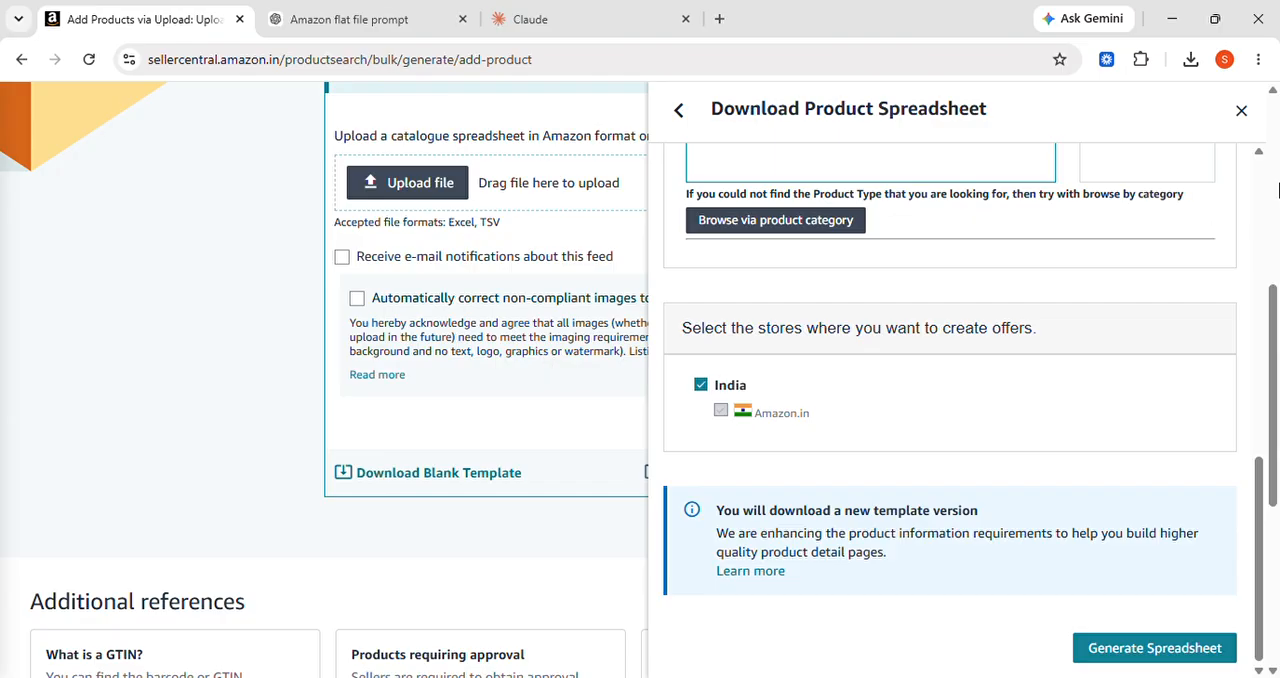
left_click(686, 110)
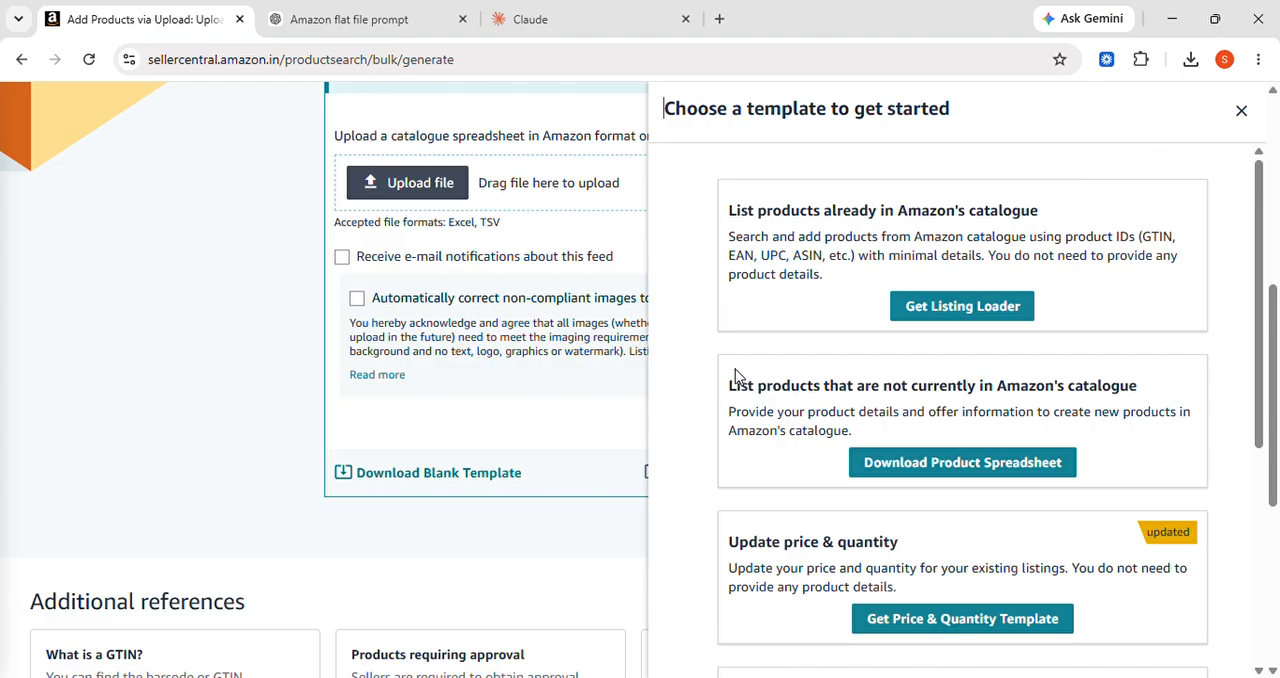
left_click(1252, 120)
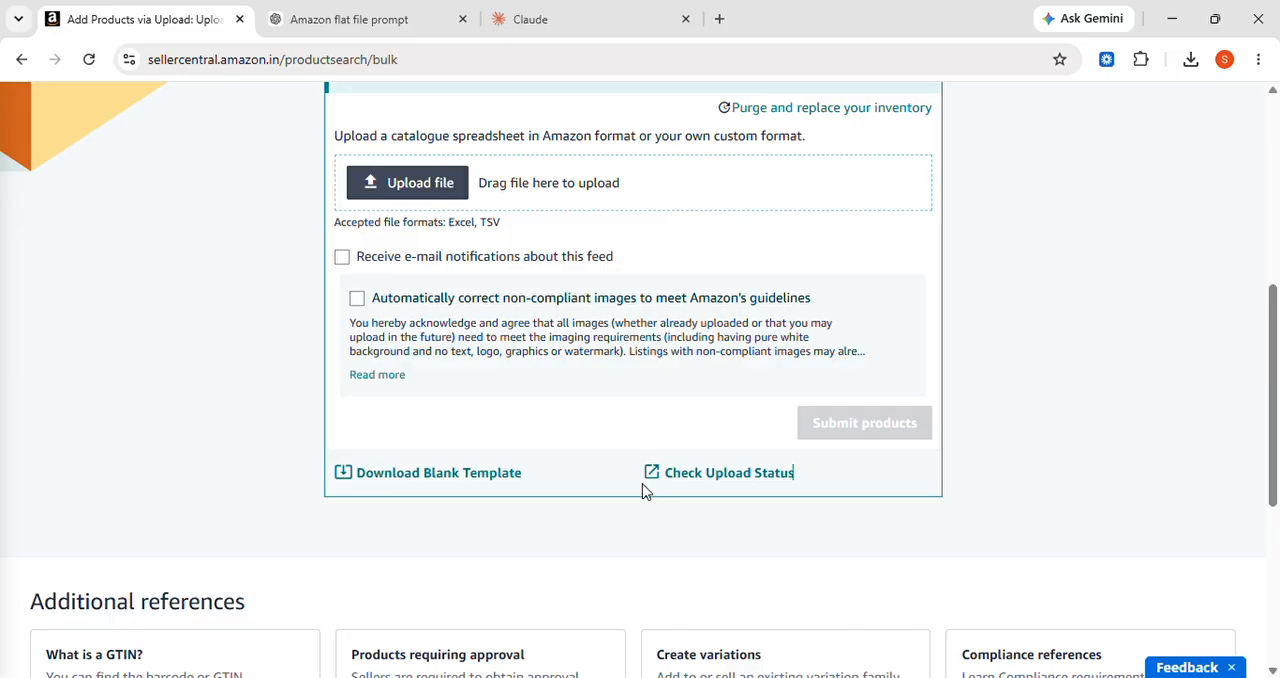
View the Check Upload Status page, close it, and return to Claude to review the progress of the response
left_click(727, 474)
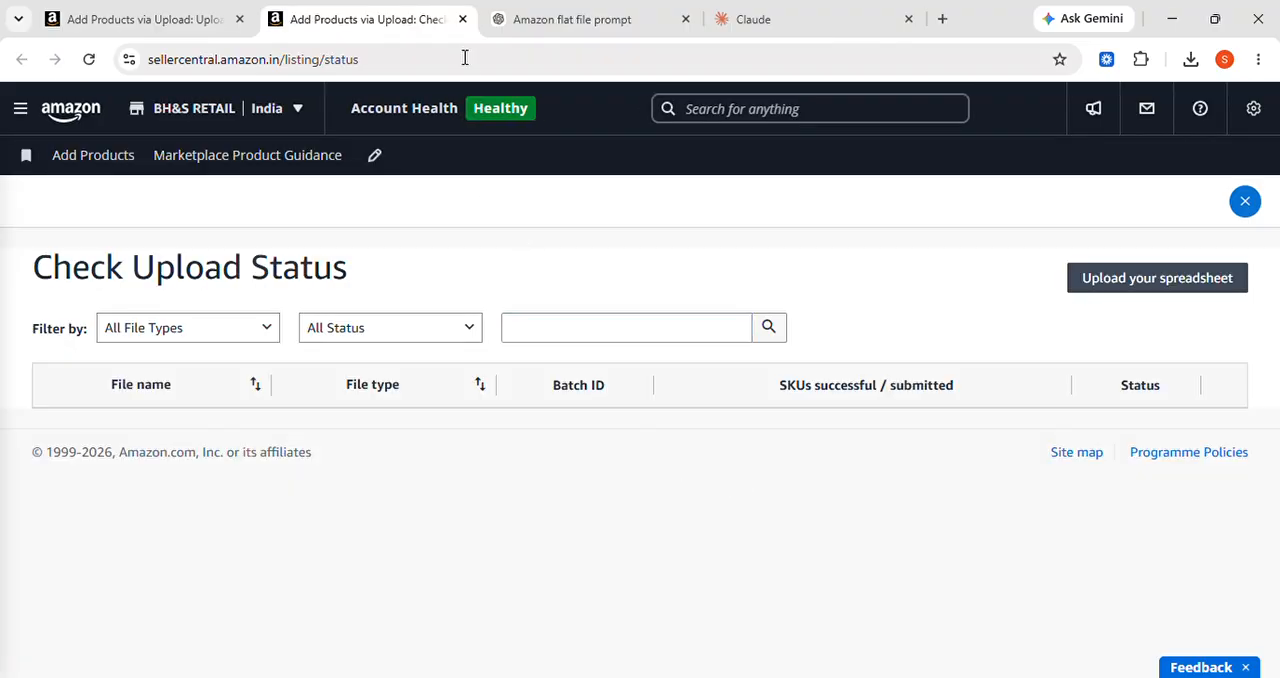
left_click(462, 20)
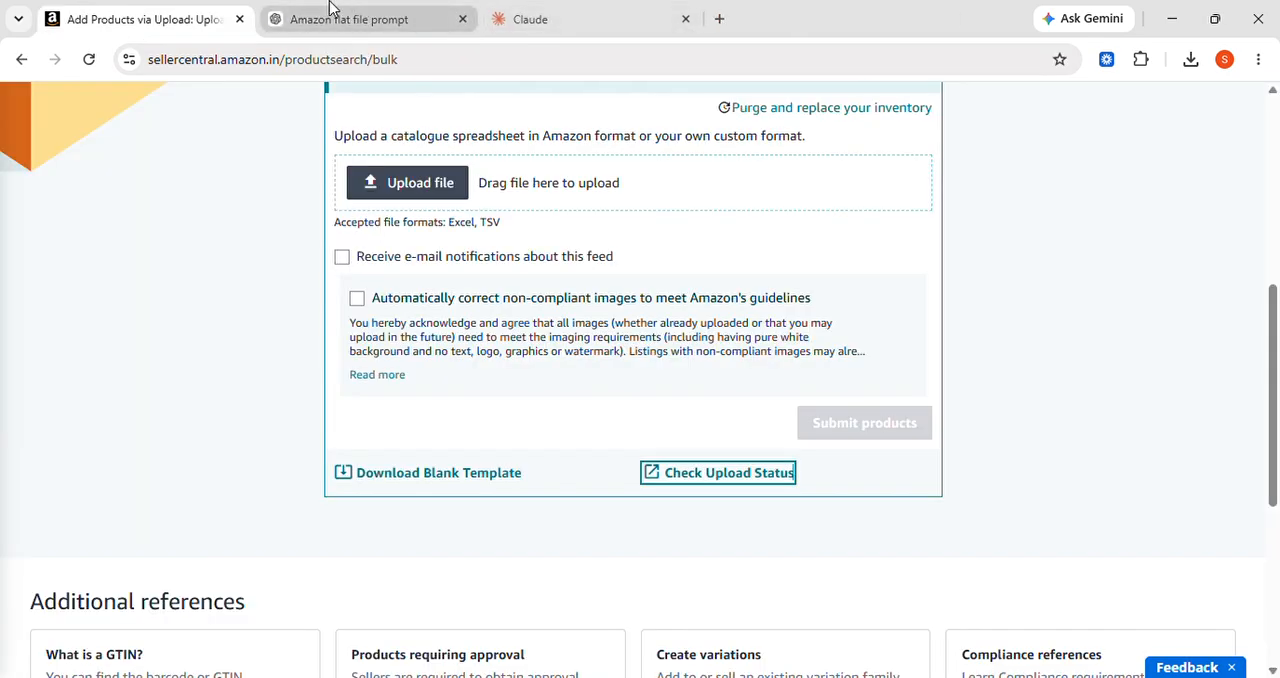
left_click(533, 22)
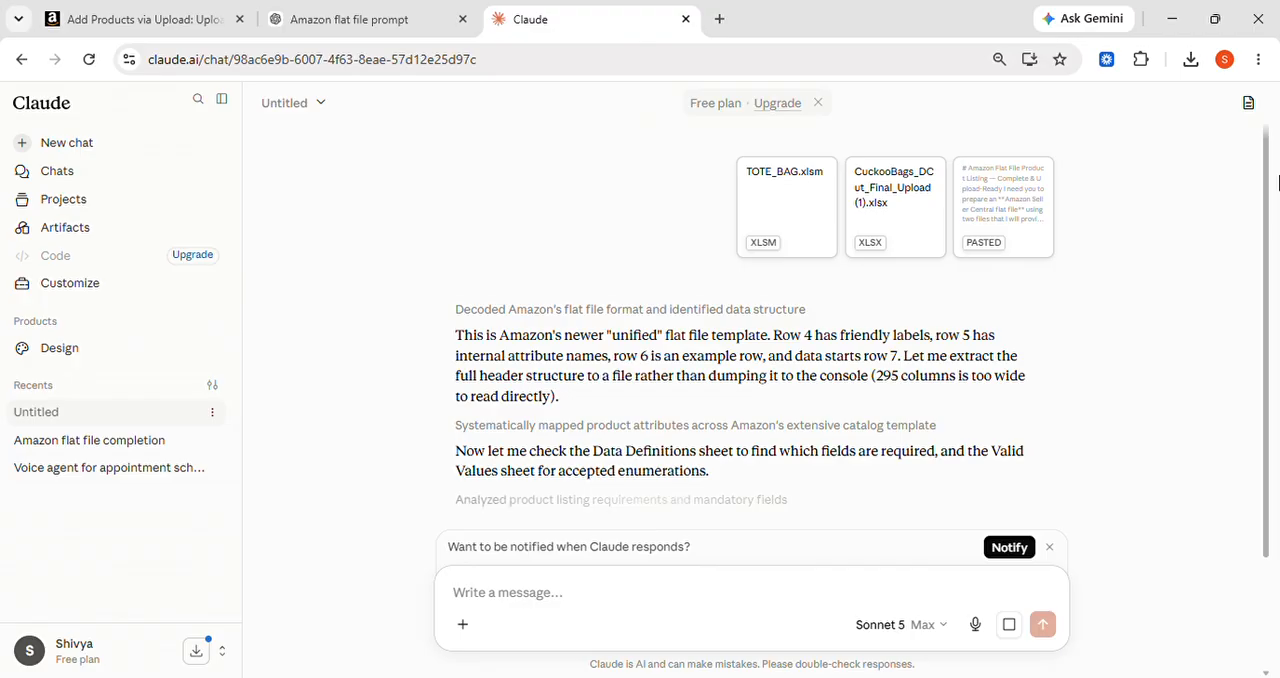
left_click_drag(1267, 194, 1273, 263)
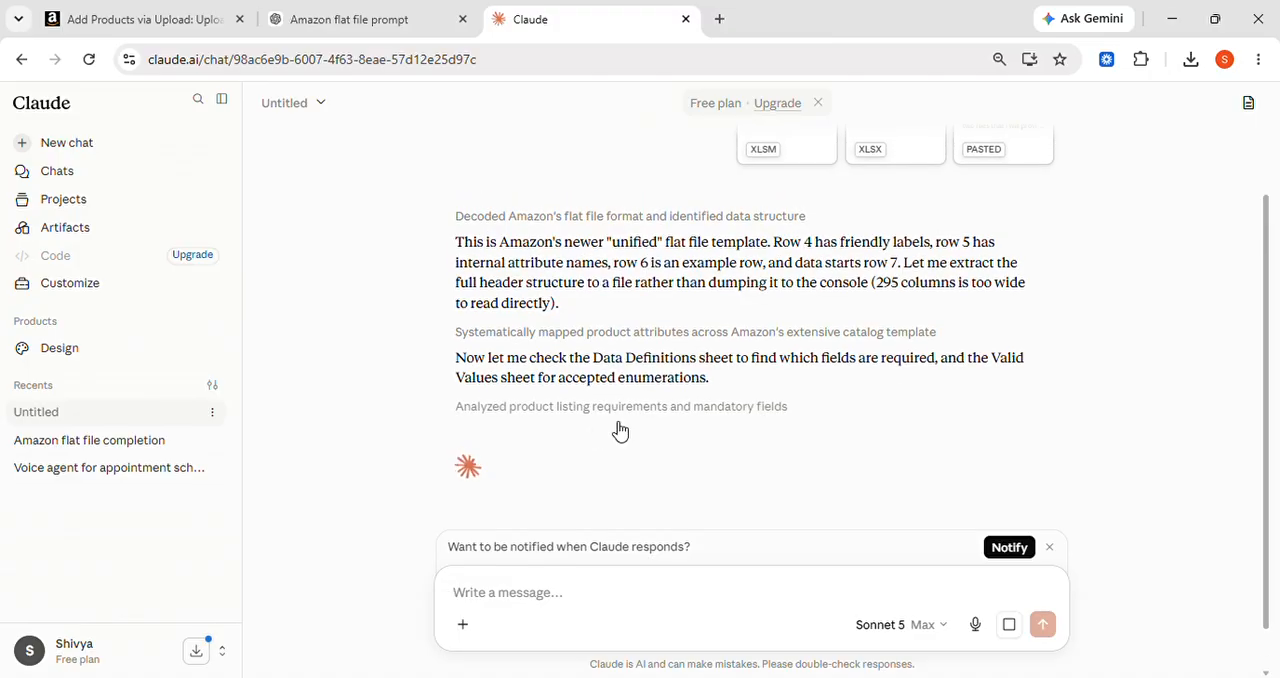